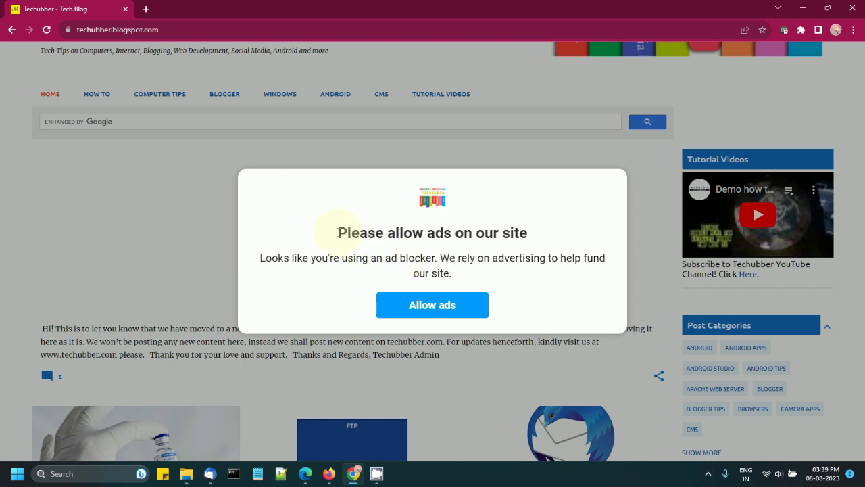
- Highlight the 'Please allow ads on our site' prompt text, then check the installed AdBlock extension
drag(331, 230, 549, 246)
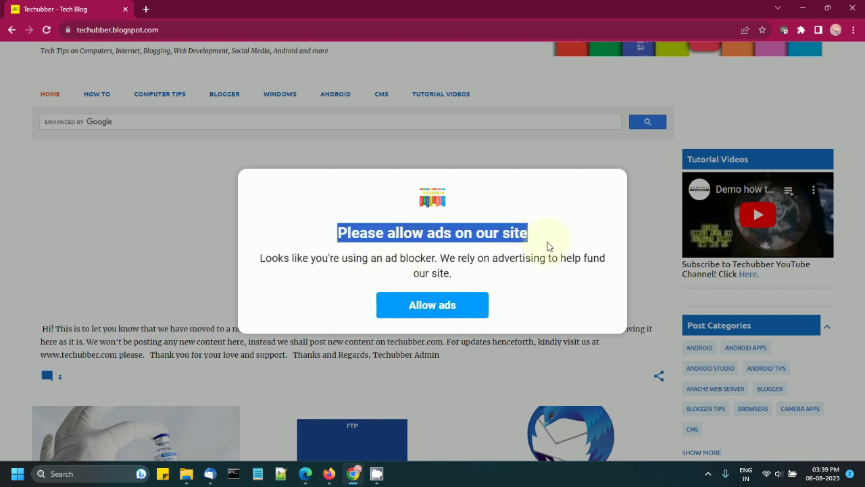
click(447, 259)
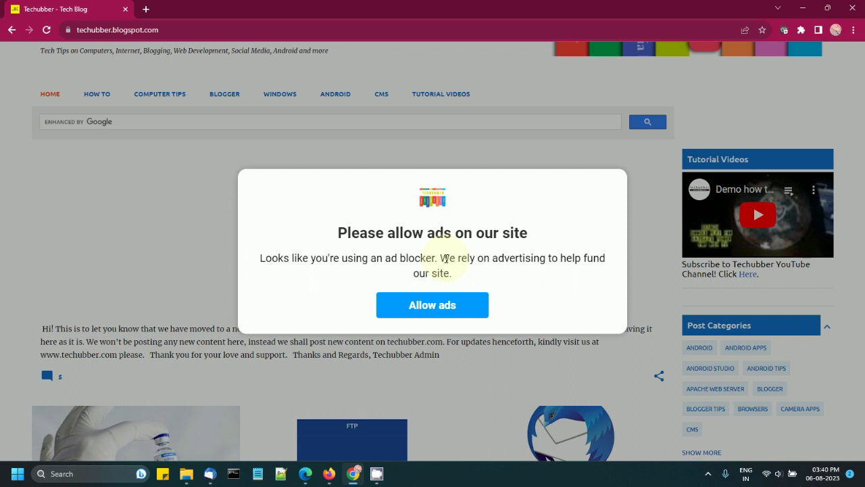
drag(337, 232, 544, 236)
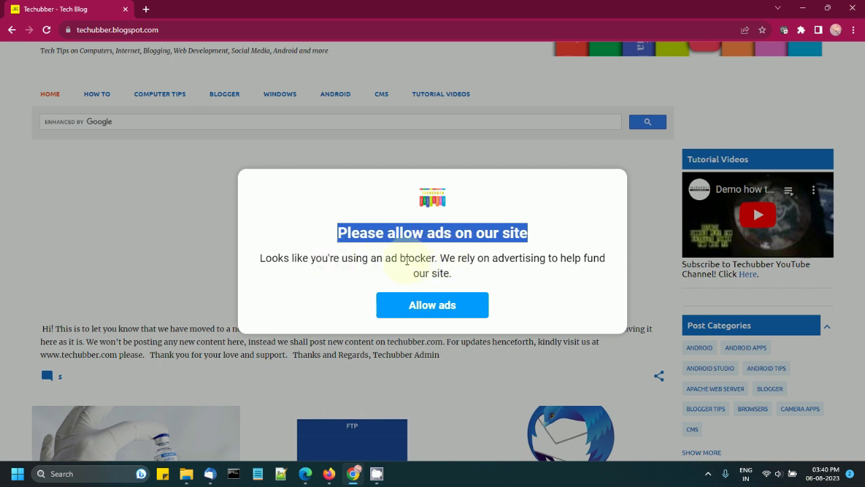
drag(385, 259, 435, 257)
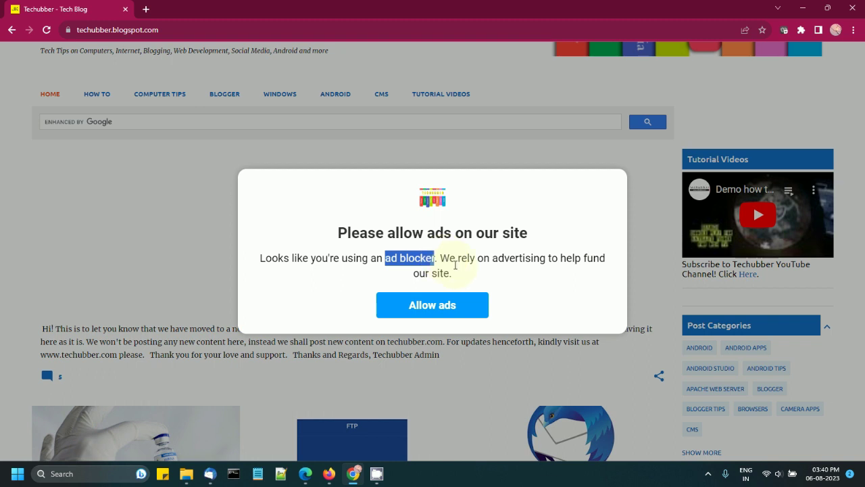
double_click(528, 258)
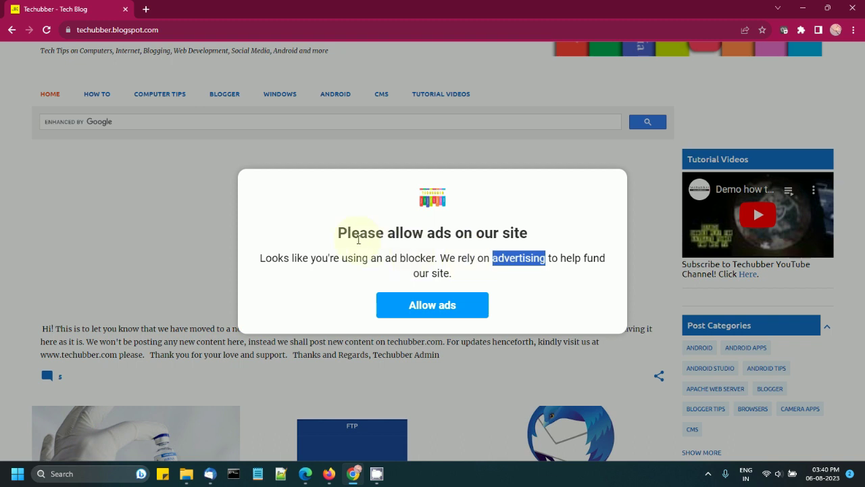
drag(339, 235, 471, 279)
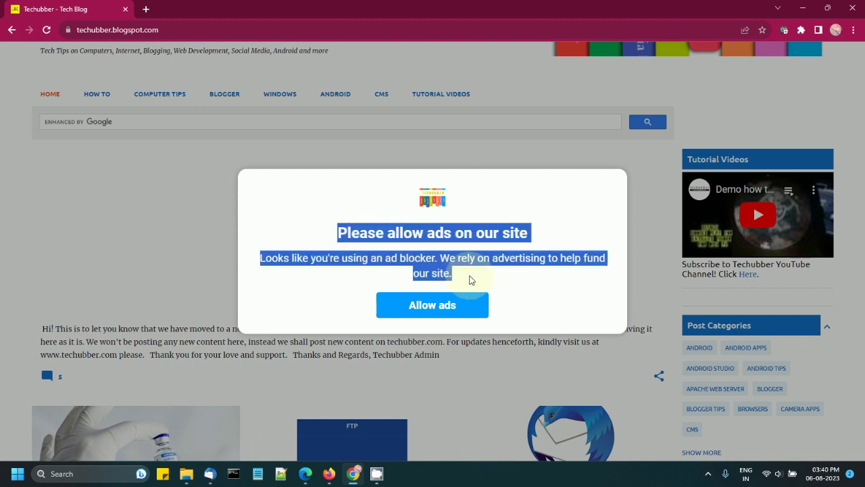
click(455, 275)
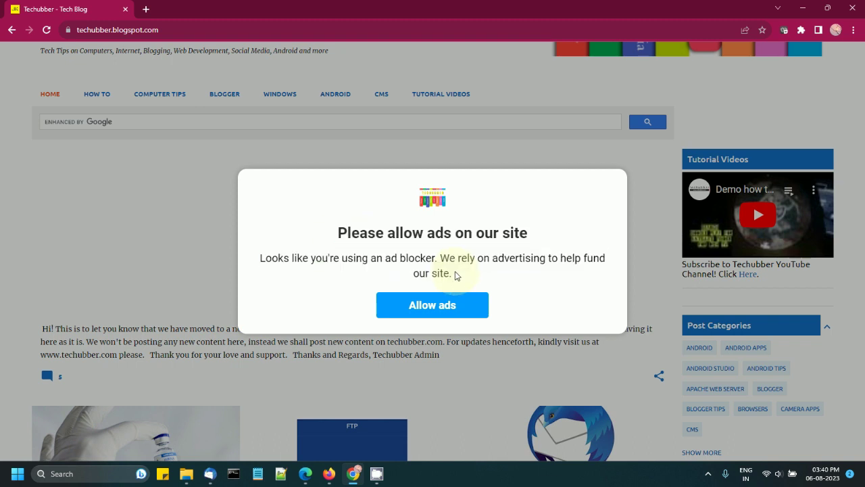
click(801, 30)
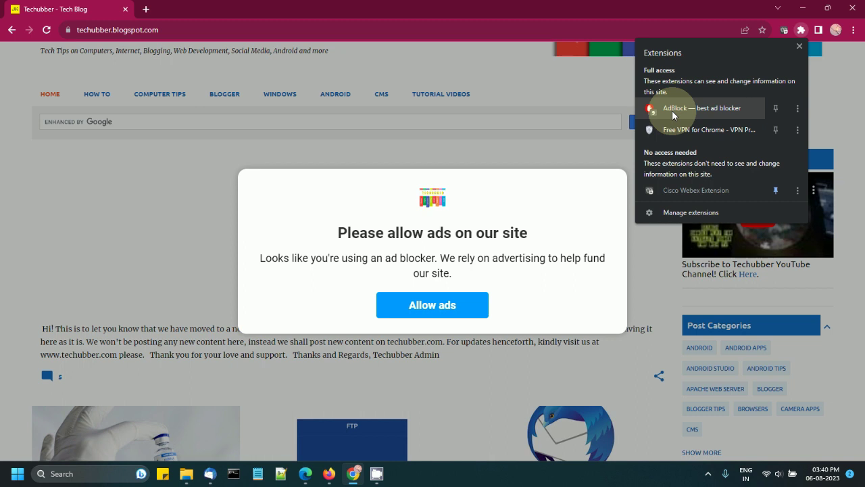
click(586, 184)
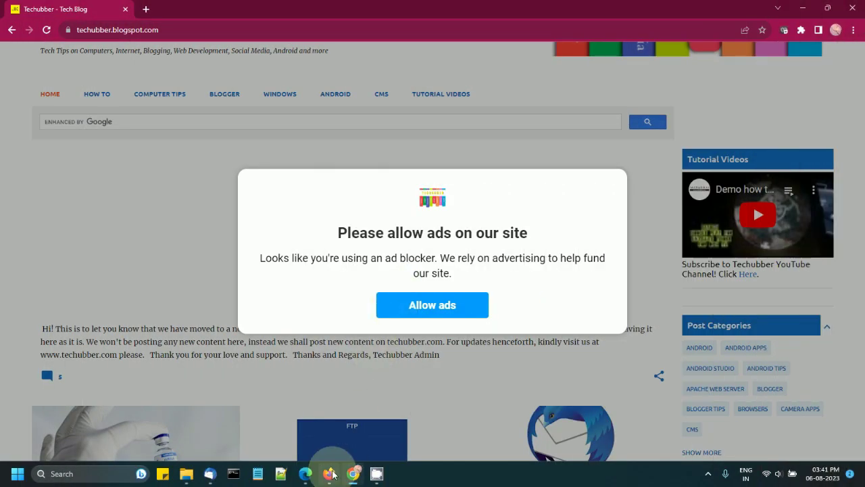
- In AdSense, go to Privacy & messaging and open the Ad blocking recovery messages list
click(330, 473)
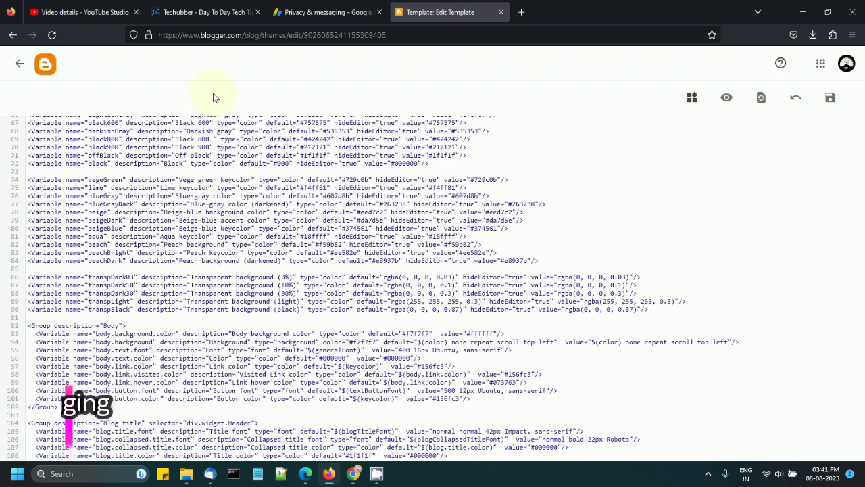
click(290, 13)
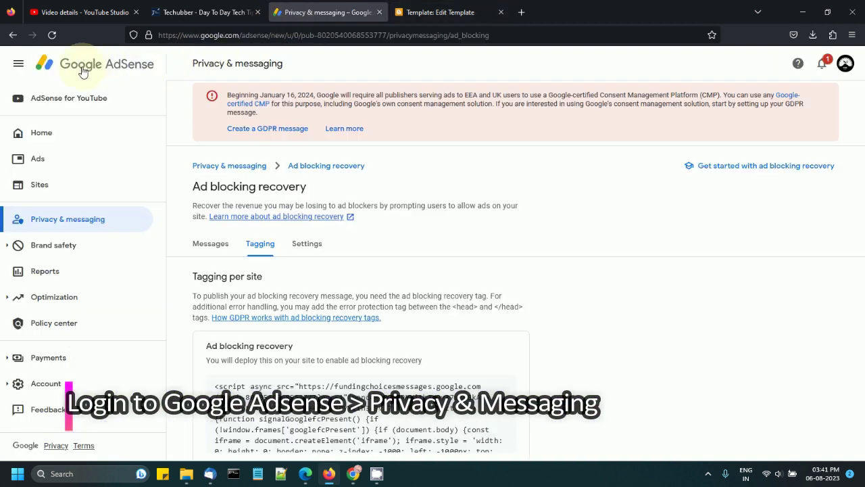
click(76, 221)
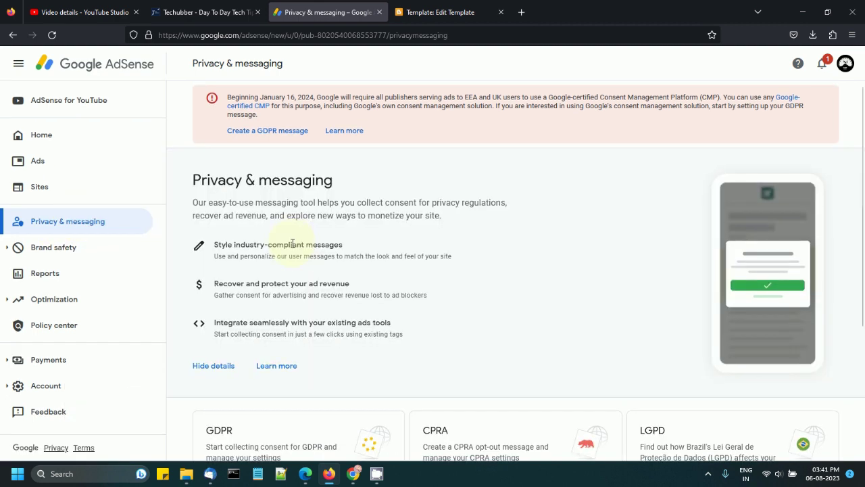
scroll(293, 243, down, 3)
scroll(292, 243, down, 1)
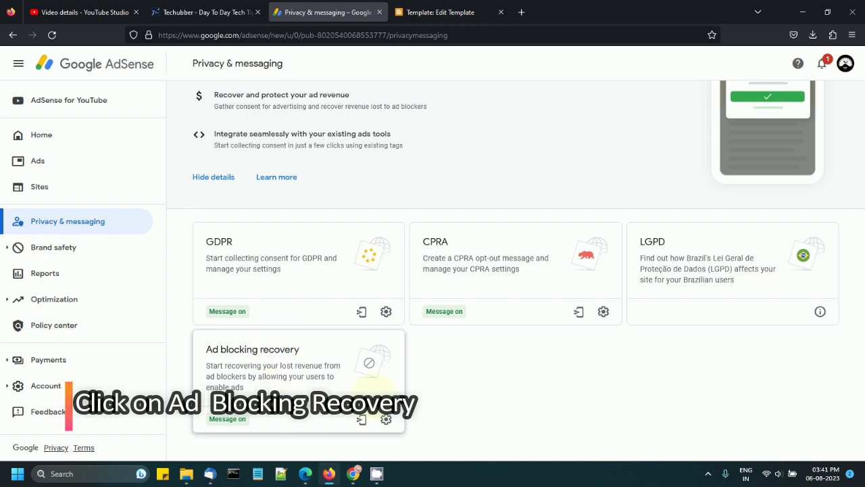
click(386, 422)
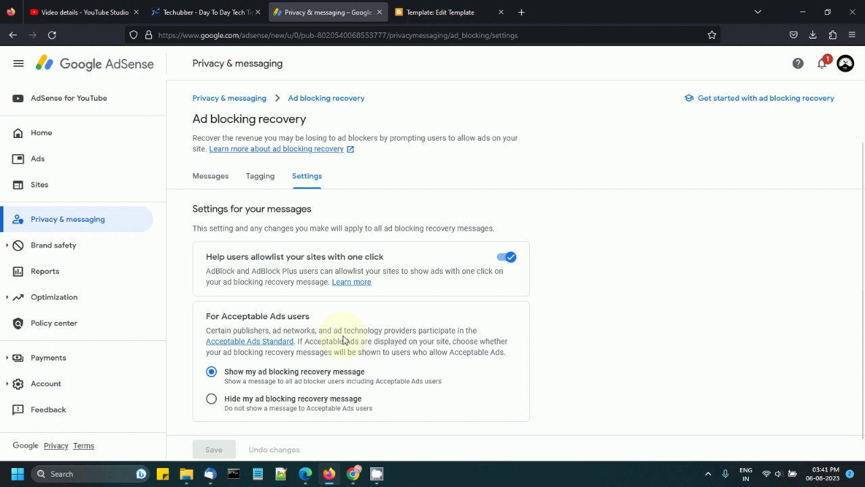
click(215, 178)
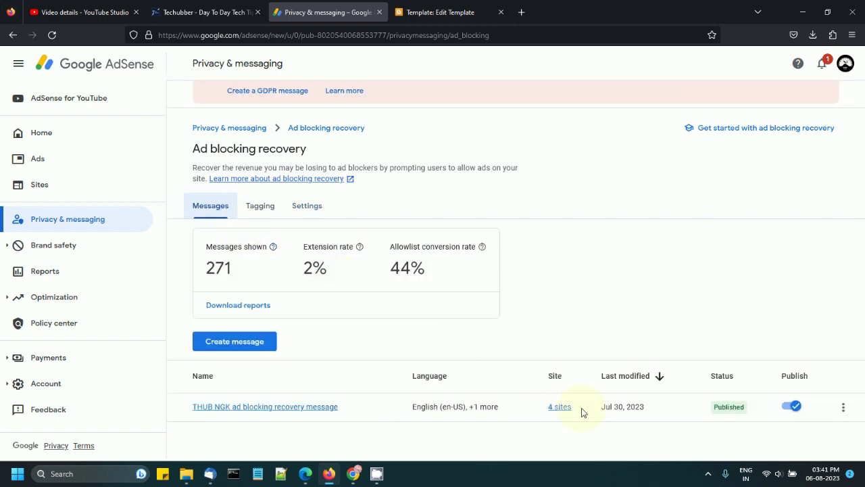
- Highlight the 271 messages shown and 44% allowlist conversion figures
double_click(219, 268)
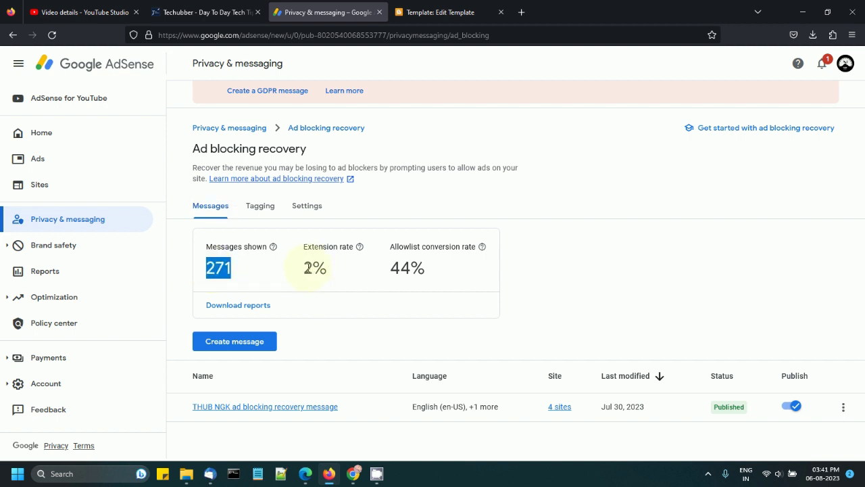
double_click(397, 268)
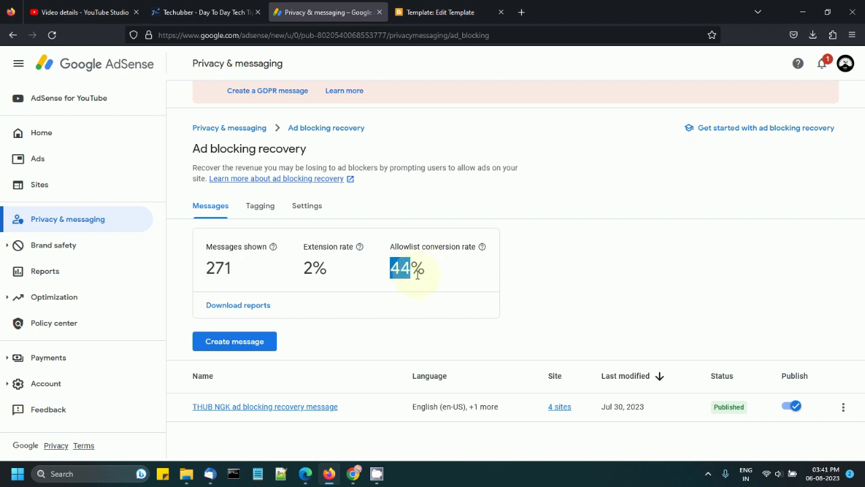
double_click(221, 268)
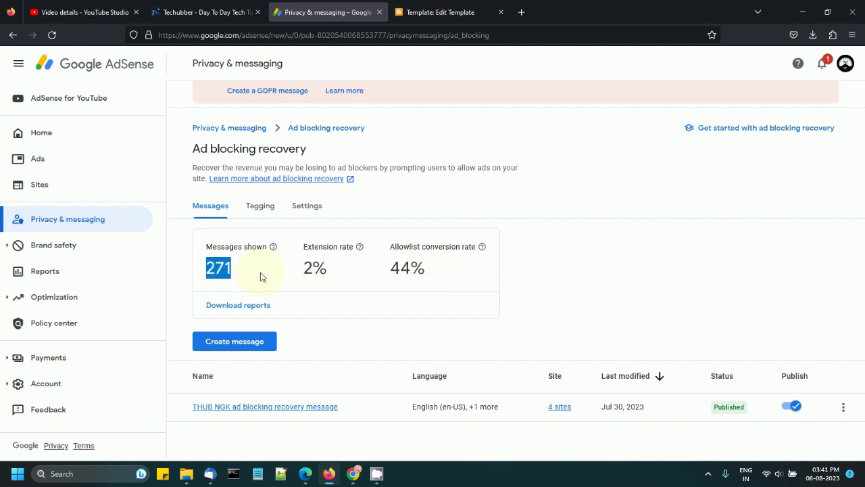
double_click(397, 267)
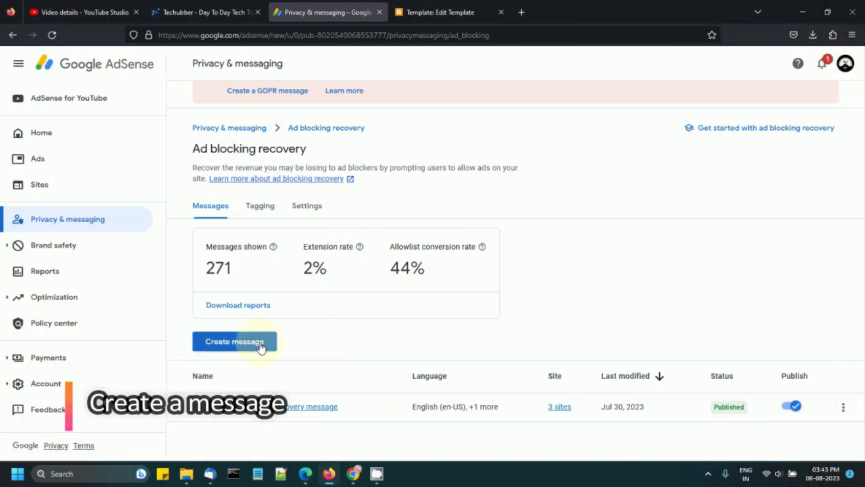
- Start a new recovery message and select the JK Photos blog as its site
click(261, 343)
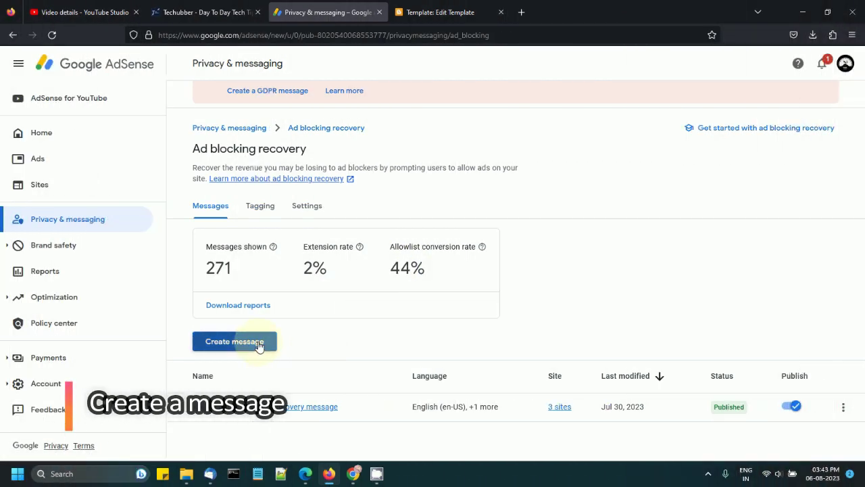
click(223, 247)
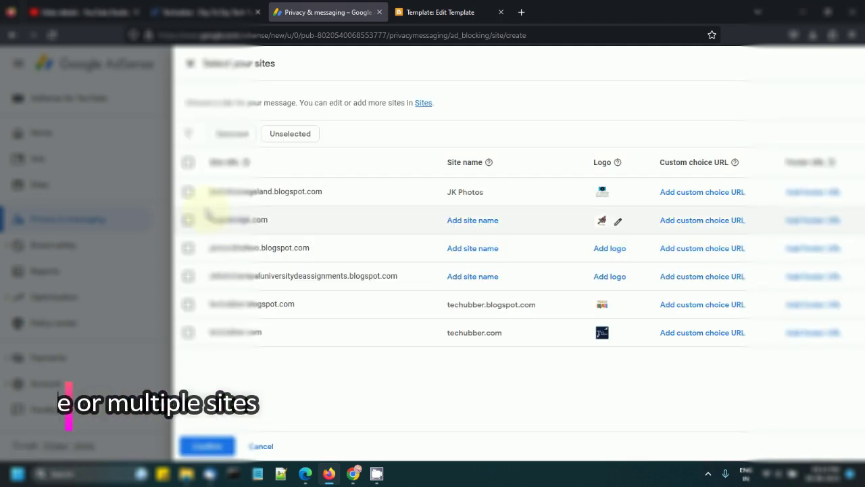
click(187, 192)
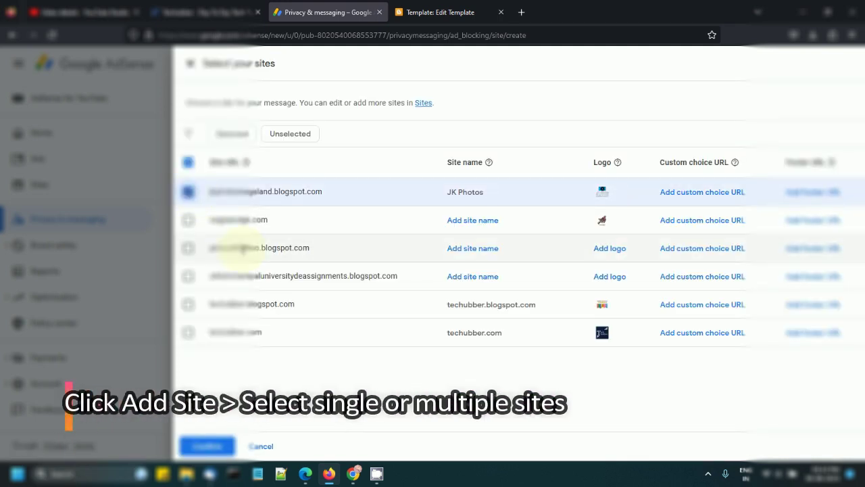
double_click(289, 191)
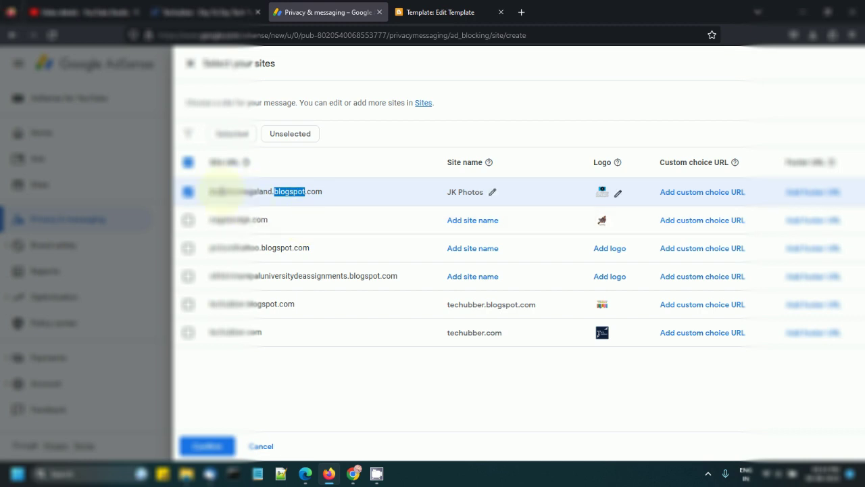
click(207, 446)
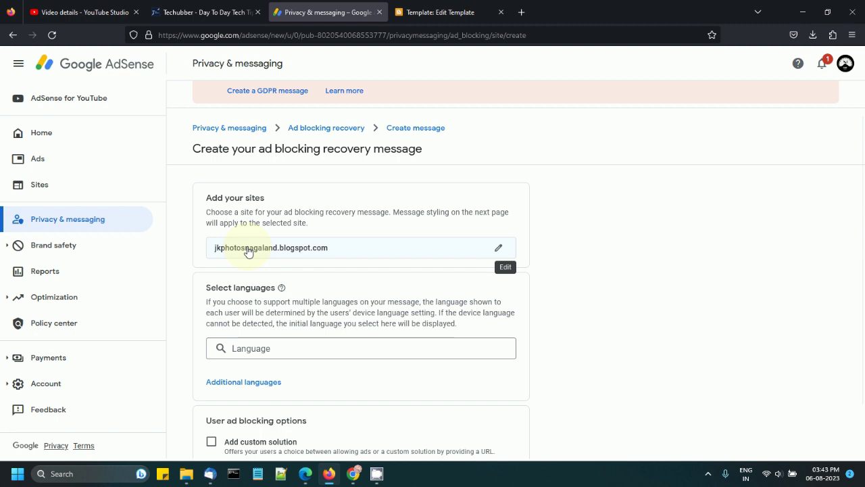
- Set the message language to English (en-US), replacing an initial English (en-GB) choice
drag(261, 150, 428, 189)
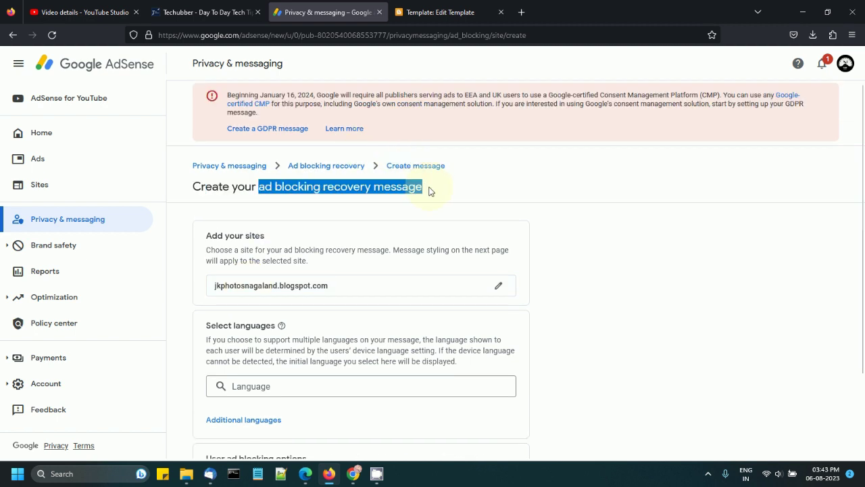
scroll(377, 280, down, 3)
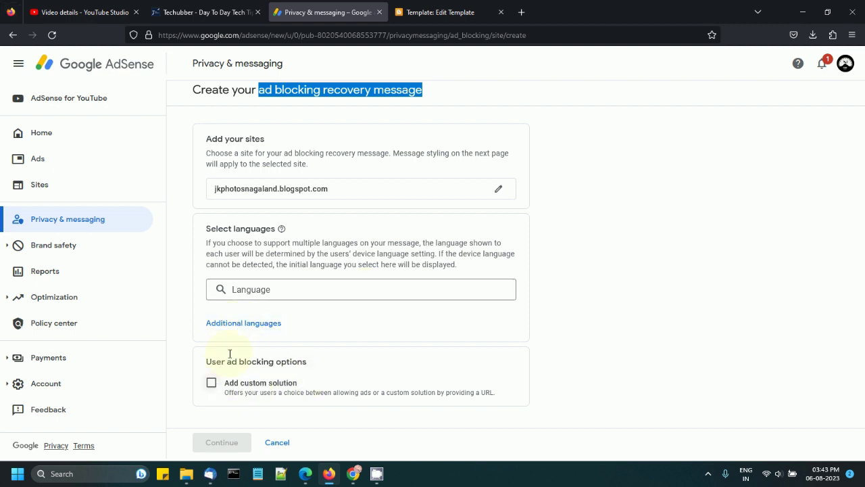
click(280, 289)
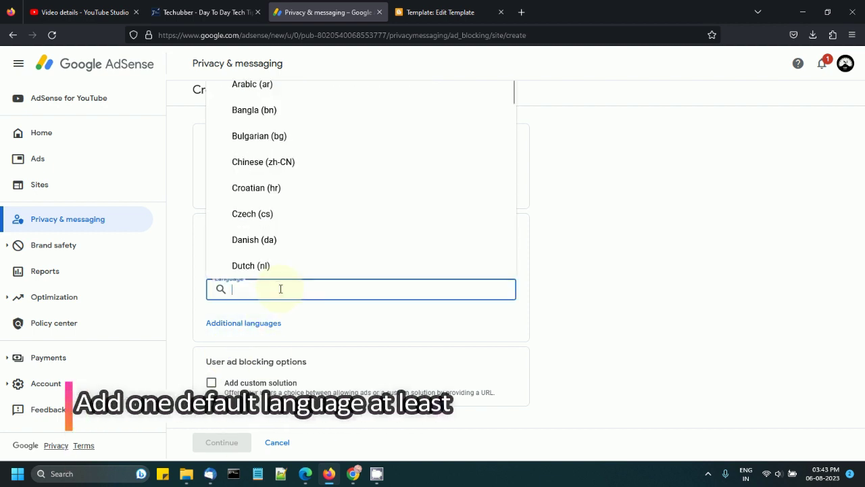
text(eng)
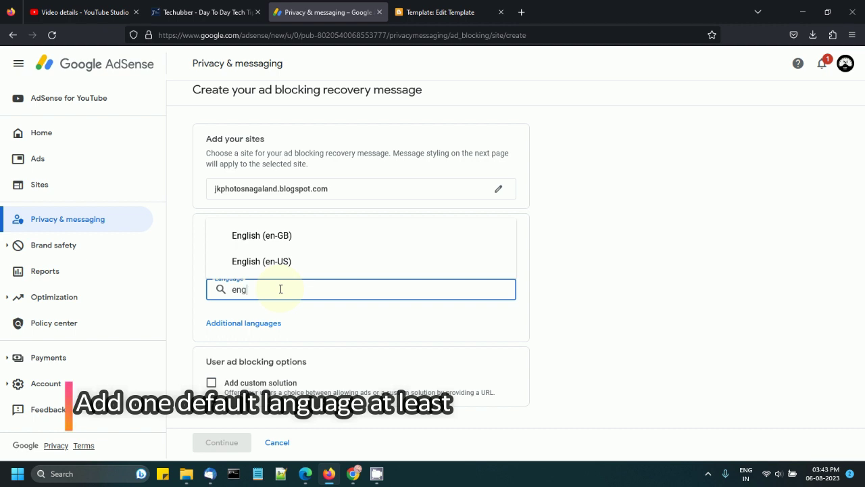
click(283, 238)
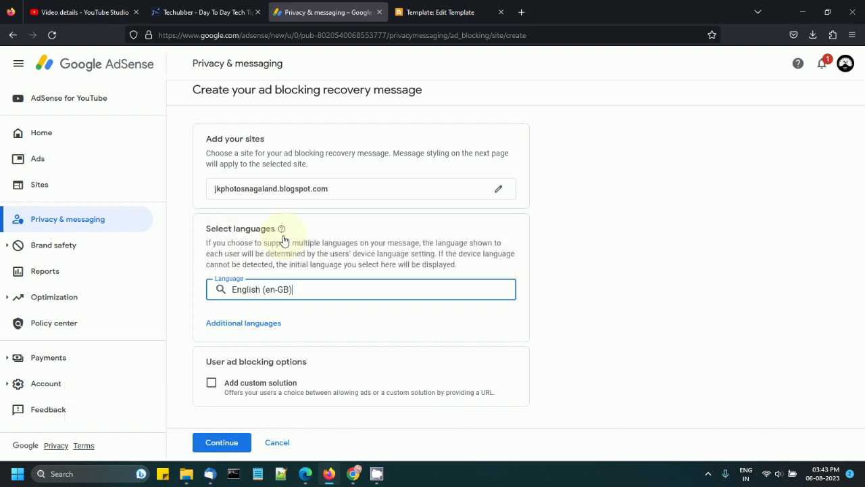
click(280, 291)
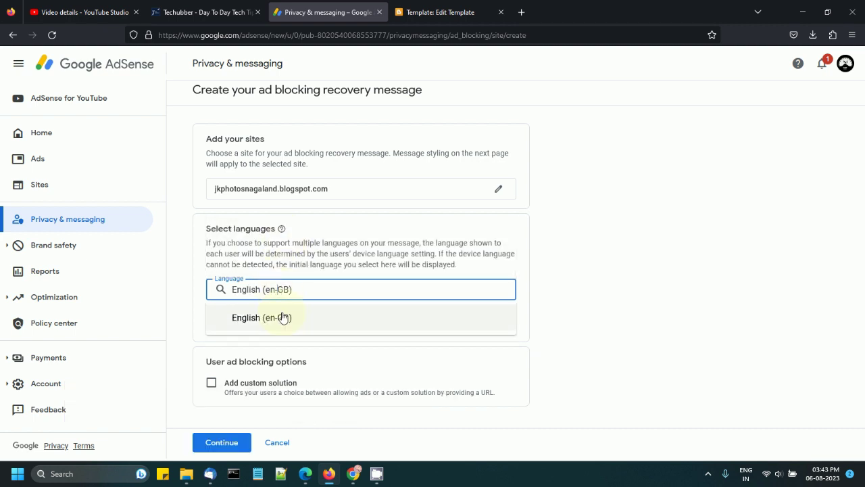
scroll(198, 291, up, 1)
text(eng)
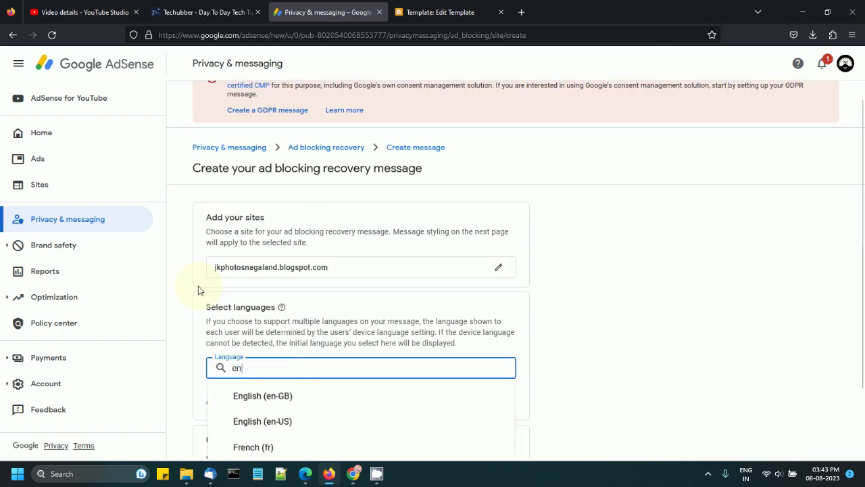
click(267, 422)
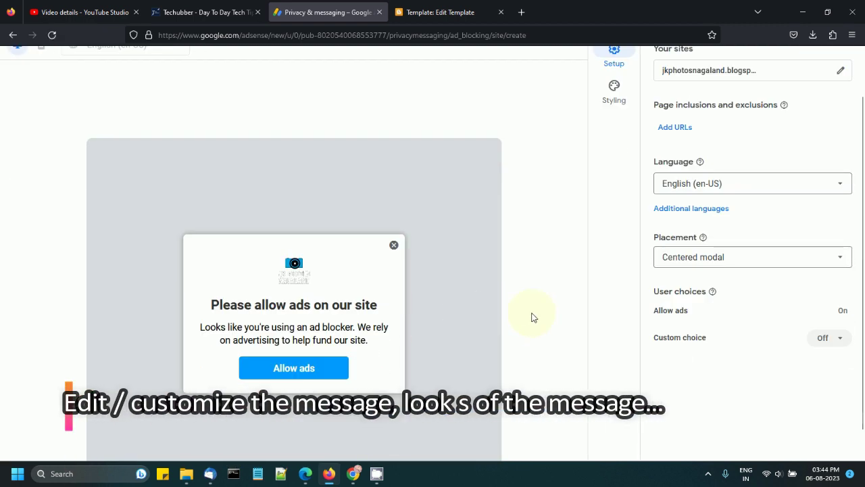
scroll(531, 317, down, 1)
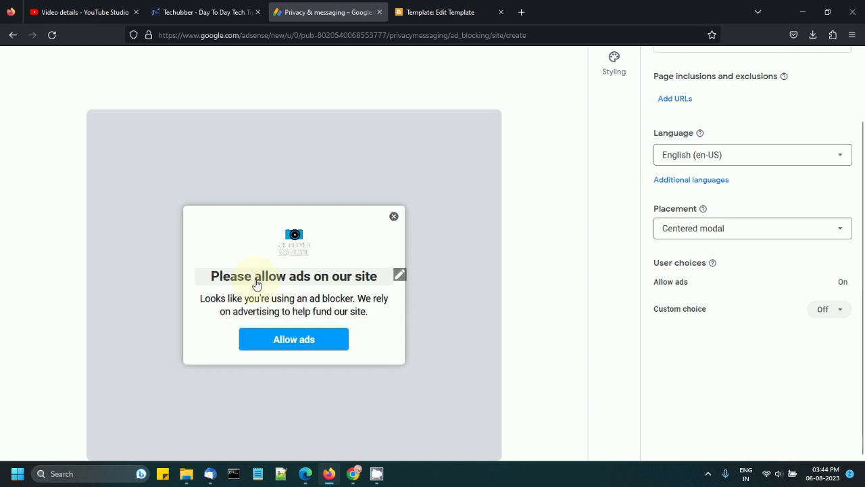
click(400, 274)
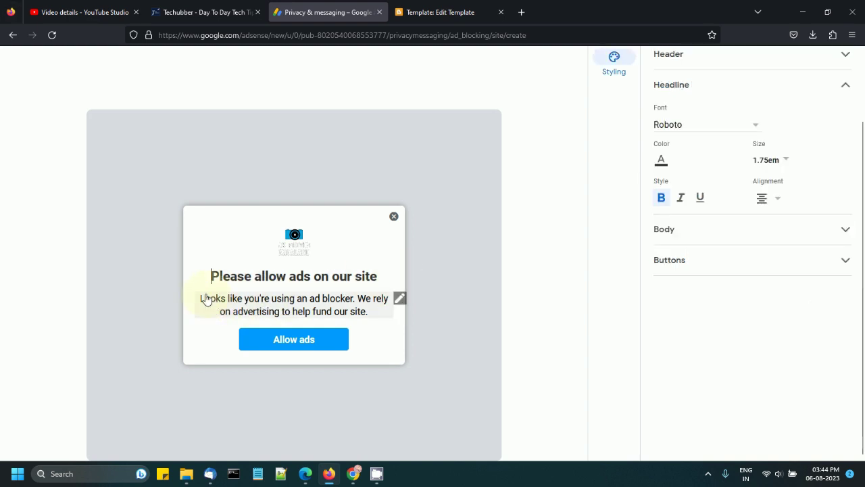
click(304, 298)
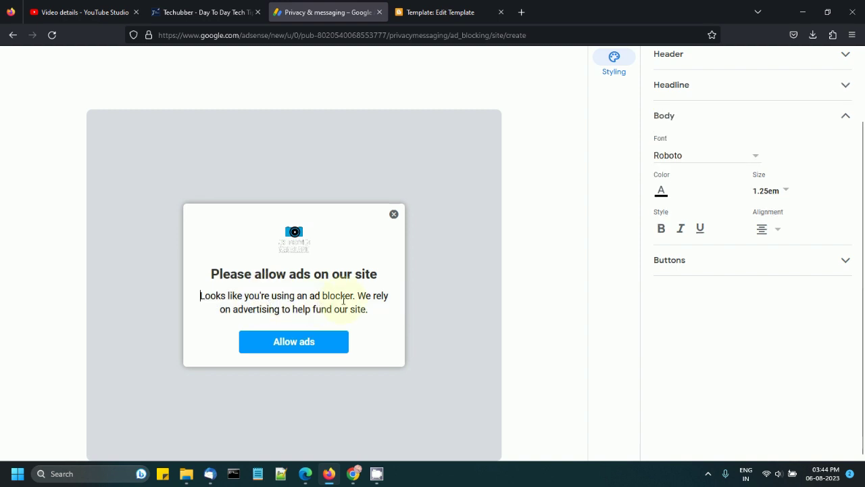
drag(355, 297, 276, 275)
key(Return)
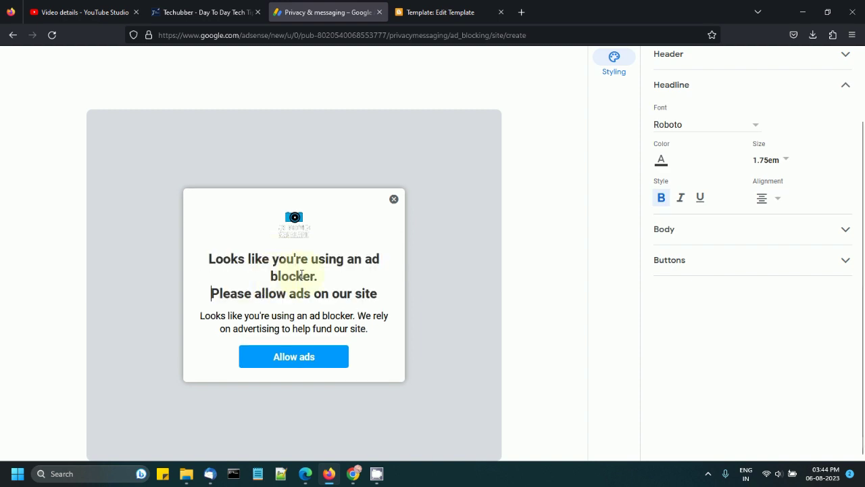
click(367, 314)
drag(356, 315, 195, 309)
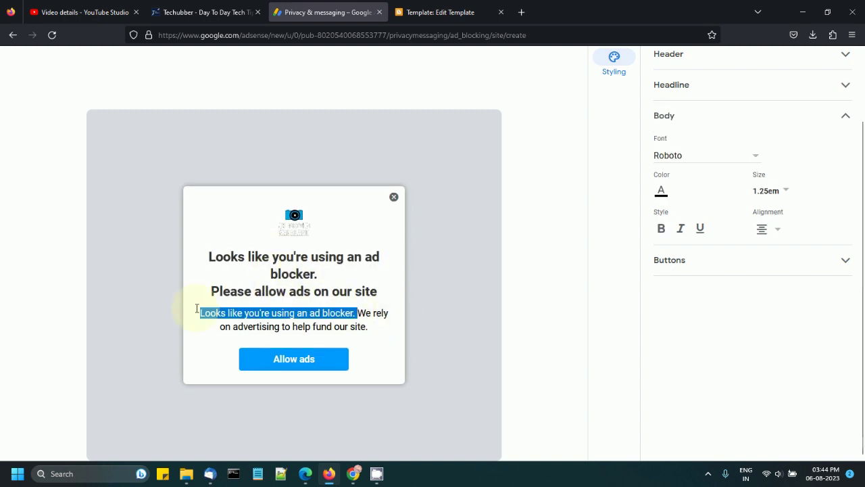
key(BackSpace)
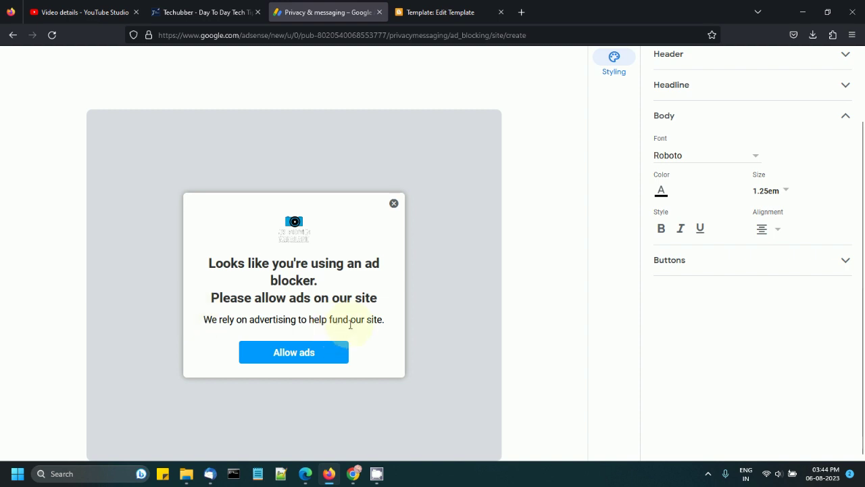
scroll(682, 257, up, 3)
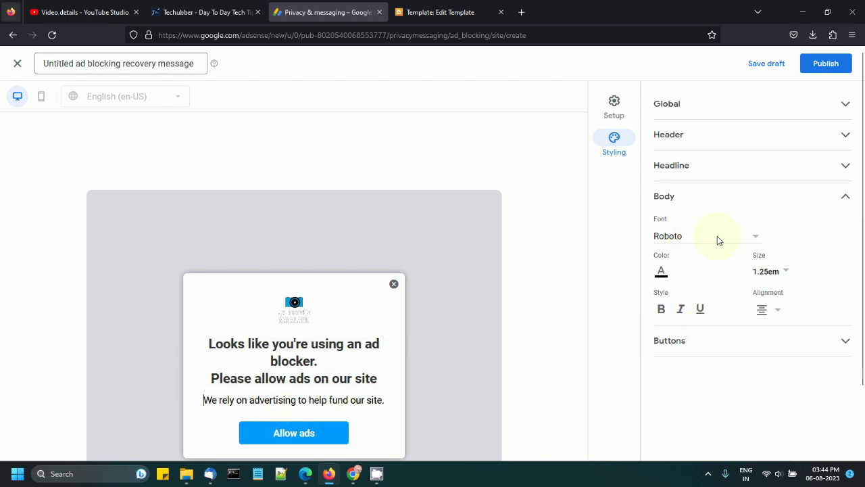
- Under Styling > Headline, set and save the headline colour as red
click(698, 112)
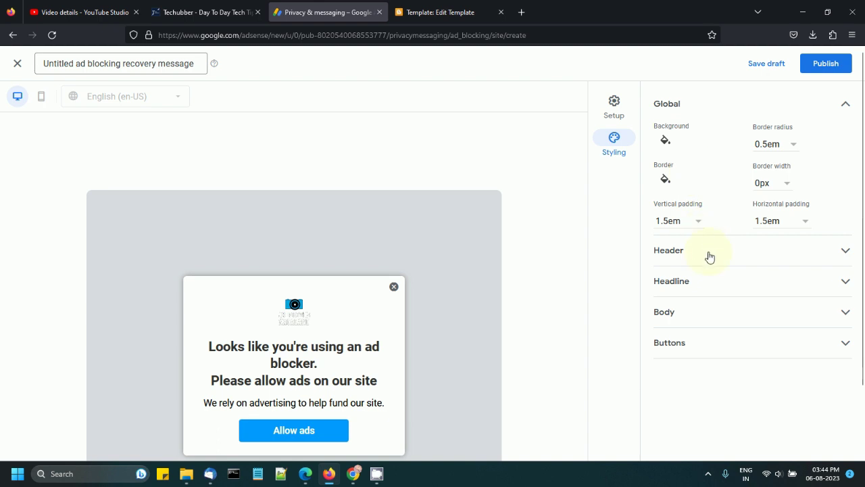
click(709, 253)
click(704, 226)
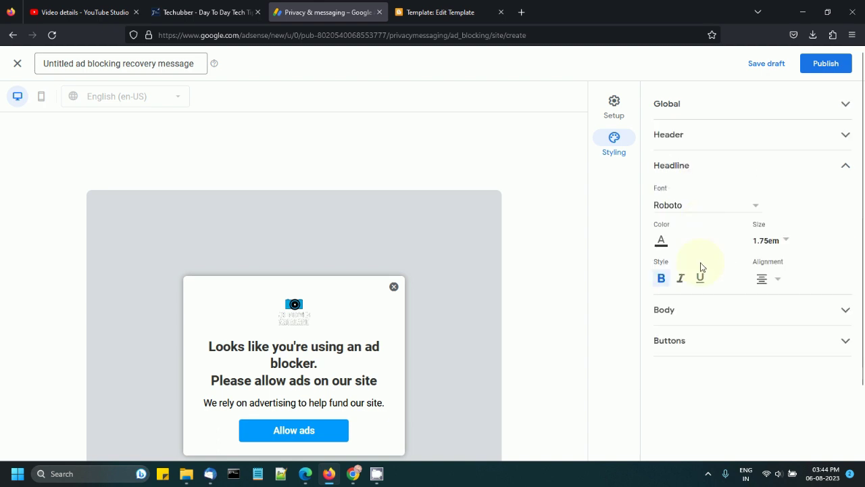
scroll(701, 267, down, 1)
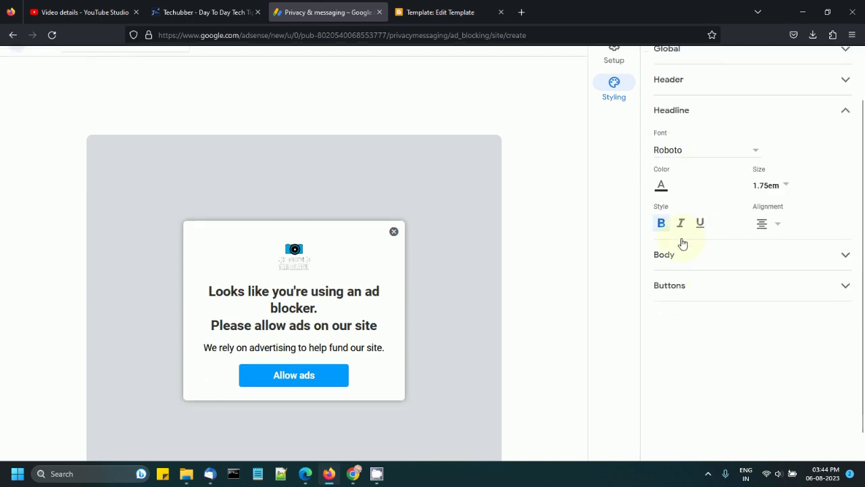
click(662, 188)
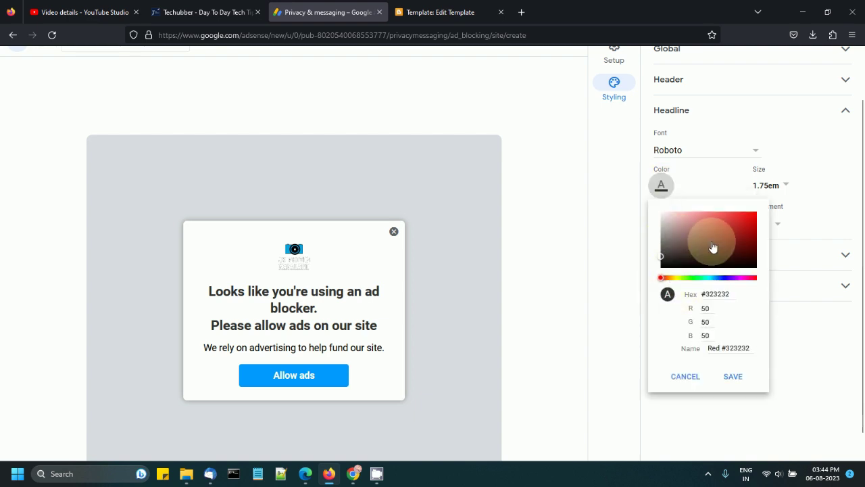
drag(713, 248, 757, 213)
click(721, 377)
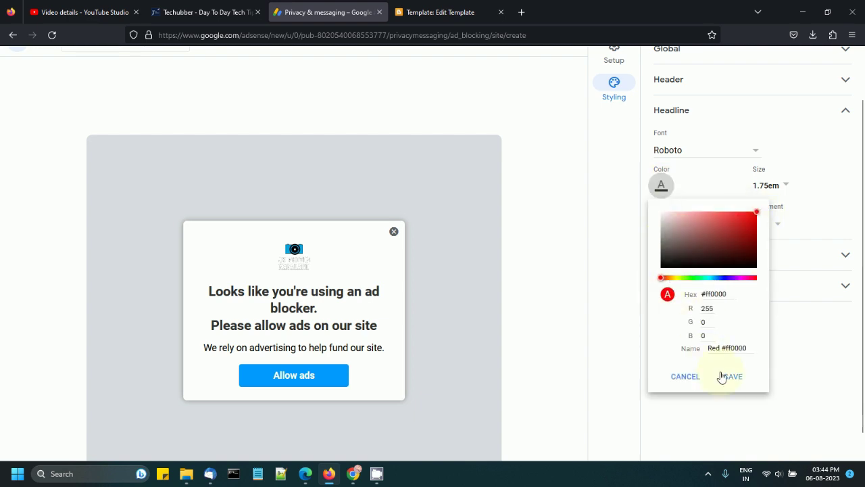
- Change the headline colour to cyan #00aaff and save it
click(661, 186)
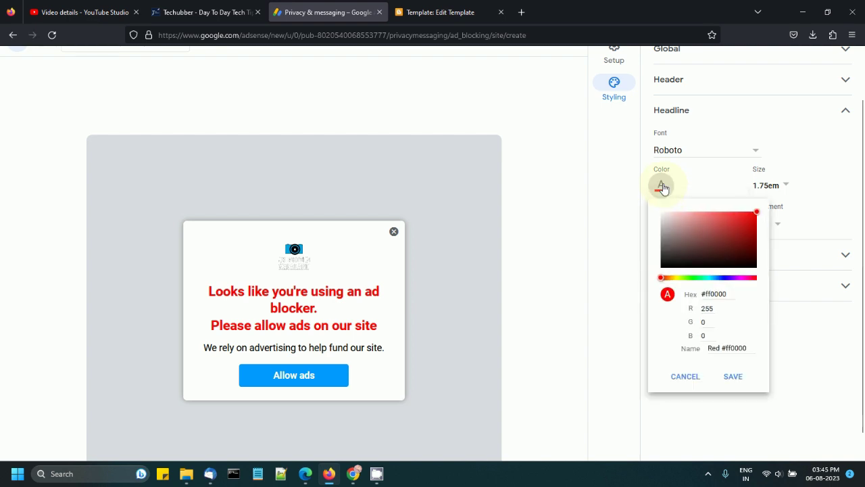
click(715, 277)
click(739, 232)
click(757, 211)
click(734, 378)
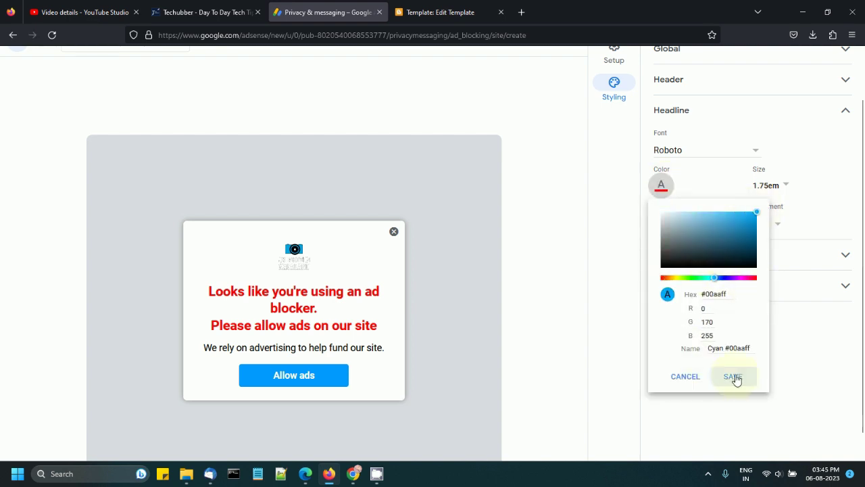
scroll(729, 372, up, 2)
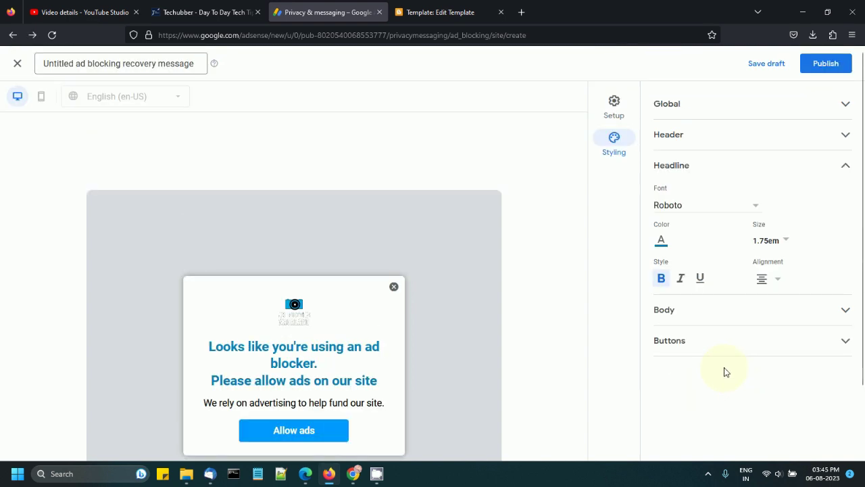
click(614, 104)
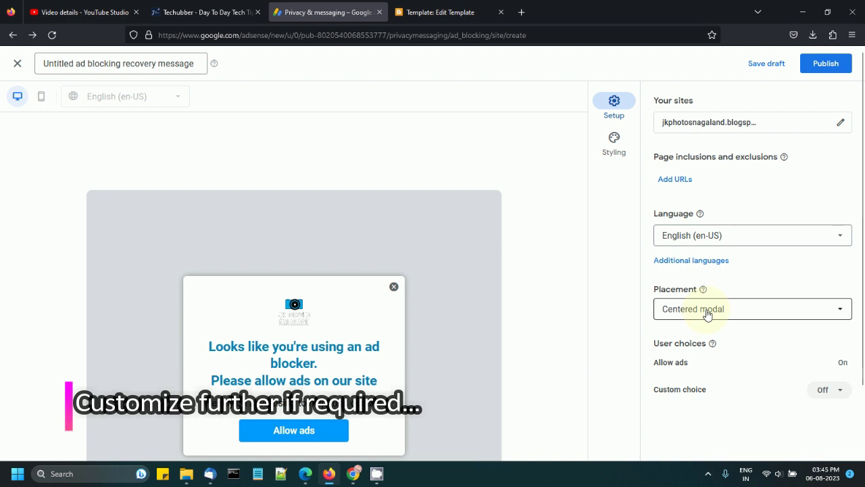
- Set Placement to 'Centered modal (non-dismissible)' and leave Custom choice Off
scroll(705, 313, down, 2)
click(716, 230)
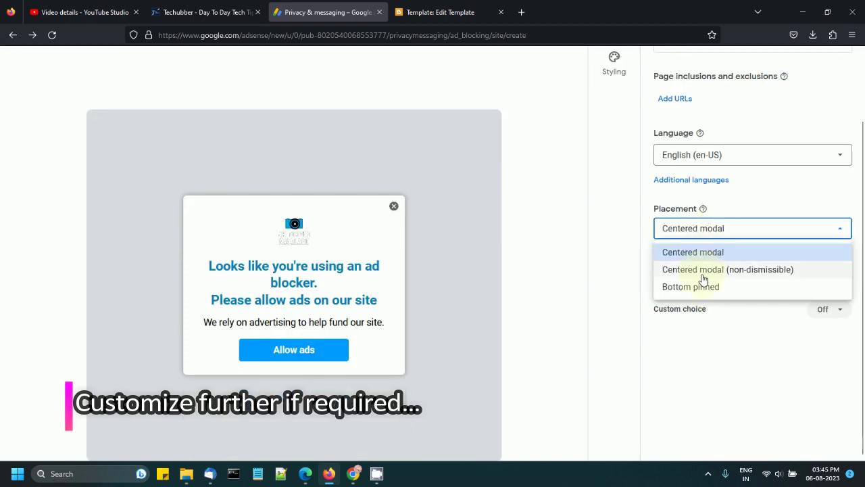
click(701, 272)
click(705, 234)
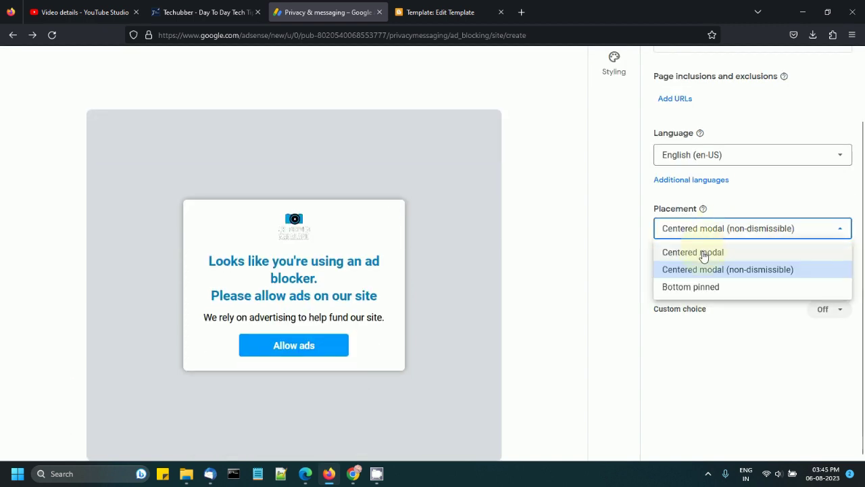
click(705, 251)
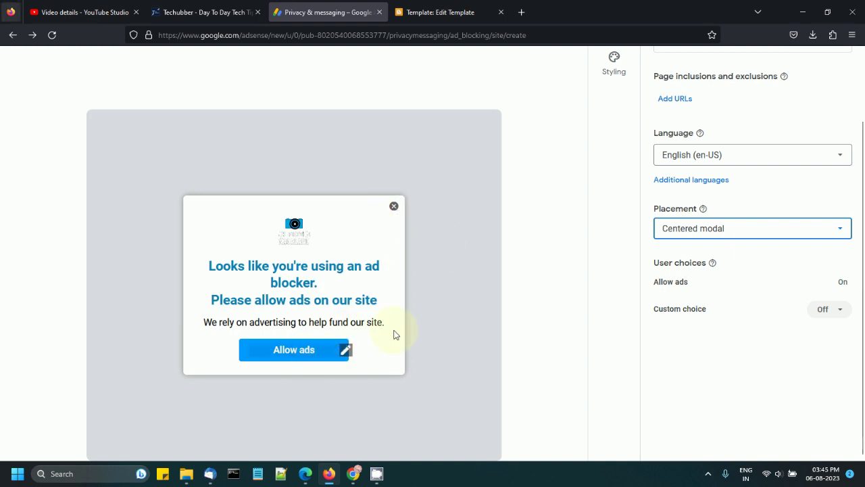
click(751, 227)
click(734, 271)
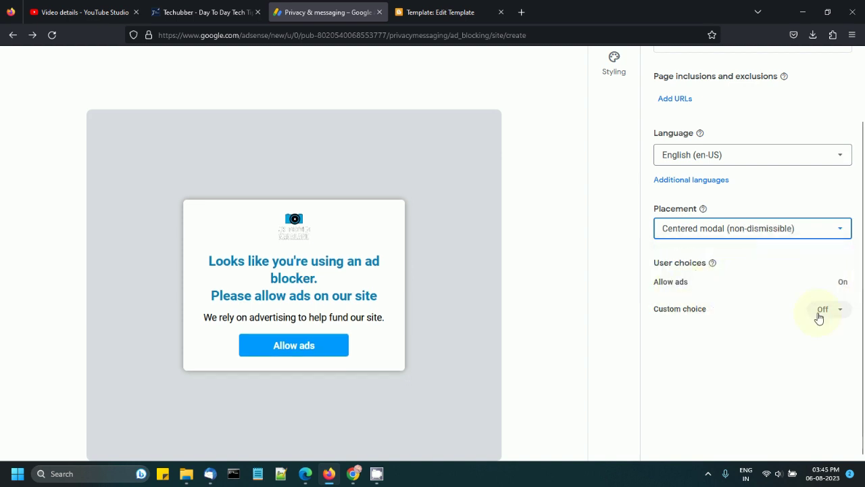
click(831, 313)
click(679, 306)
scroll(679, 306, up, 2)
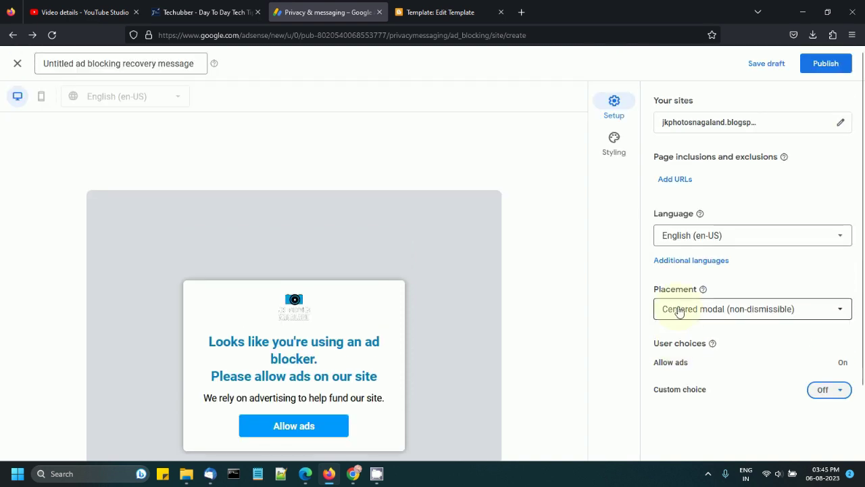
- Rename the message from Untitled to 'JKP ad blocking recovery message'
click(171, 67)
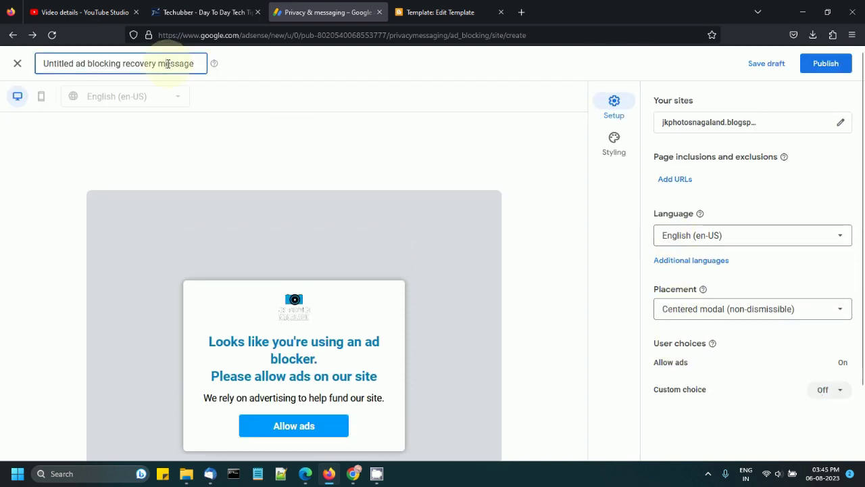
drag(195, 63, 34, 62)
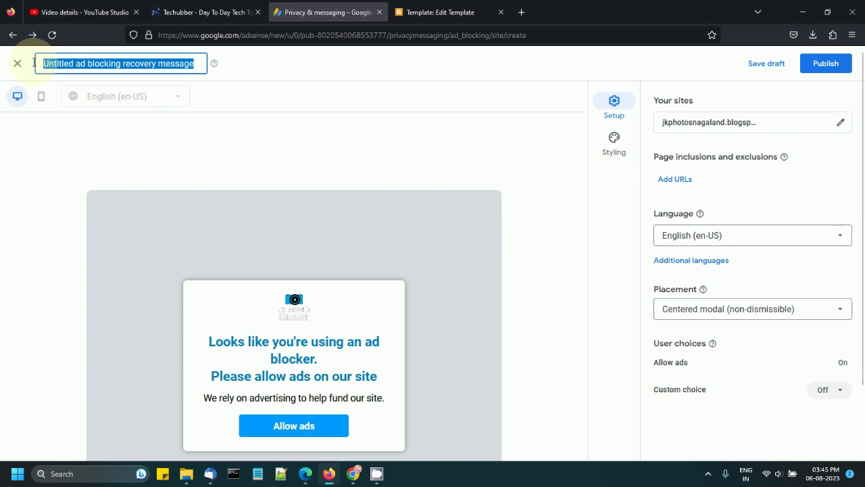
double_click(59, 64)
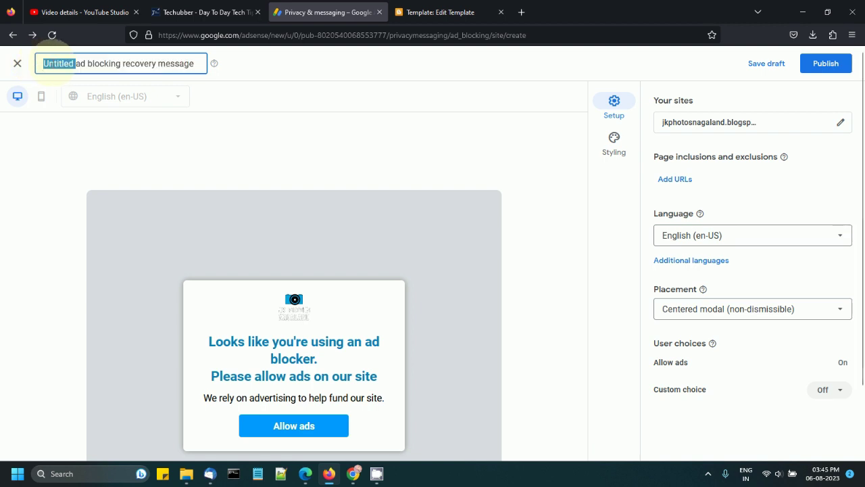
text(JKP)
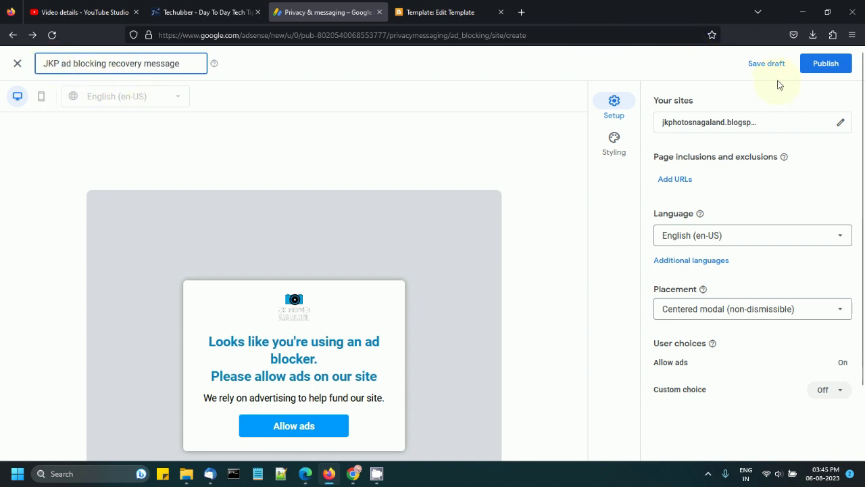
- Publish the message and confirm the Almost done tagging reminder
scroll(806, 179, down, 2)
scroll(805, 179, up, 2)
click(829, 68)
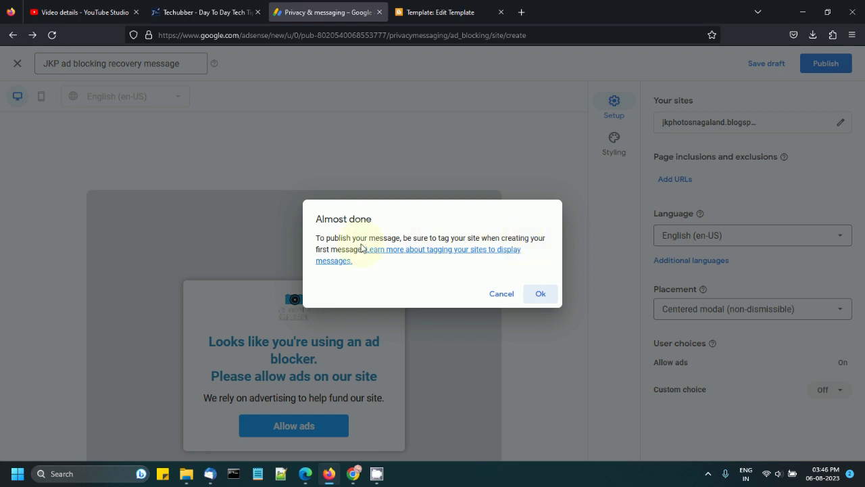
click(541, 295)
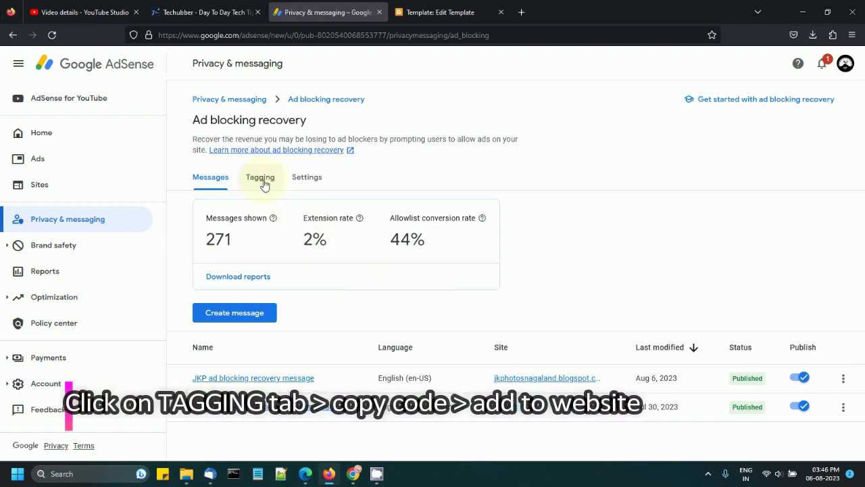
- Open the JKP message's tagging code and copy the ad blocking recovery tag
click(843, 379)
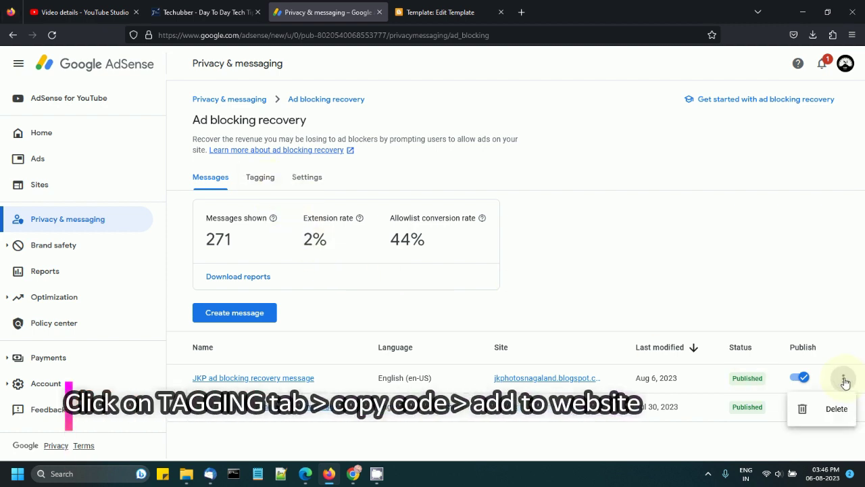
click(260, 178)
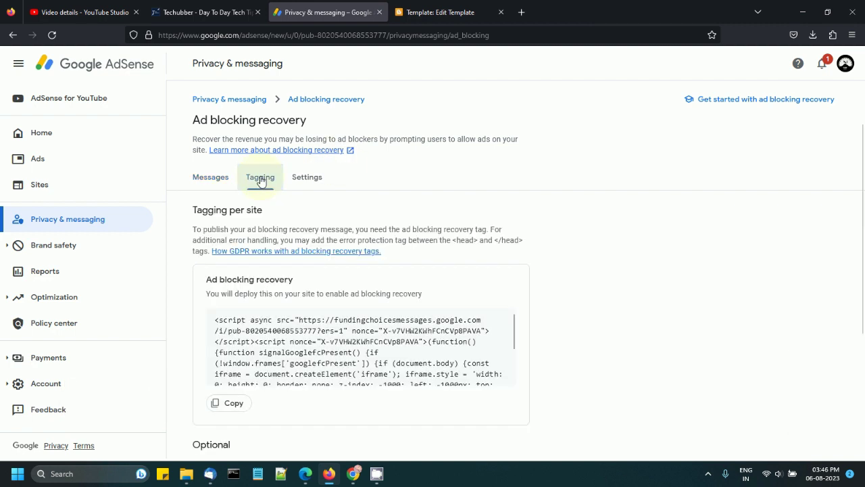
scroll(261, 181, down, 3)
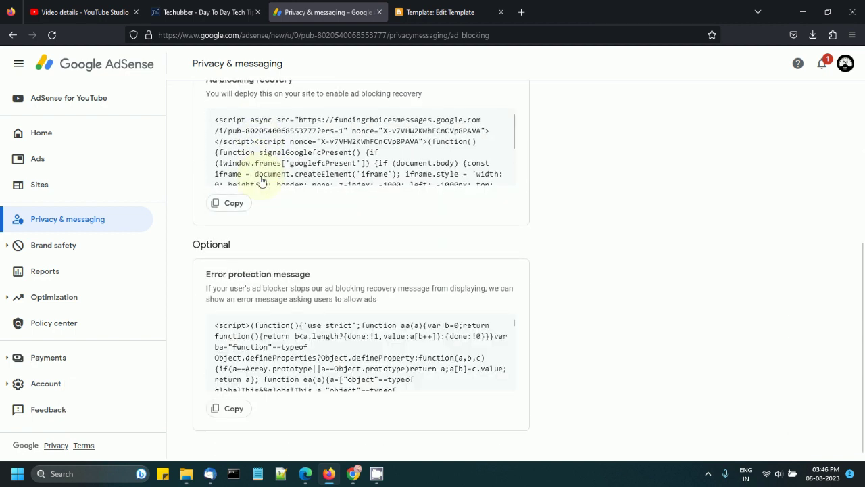
scroll(260, 179, up, 3)
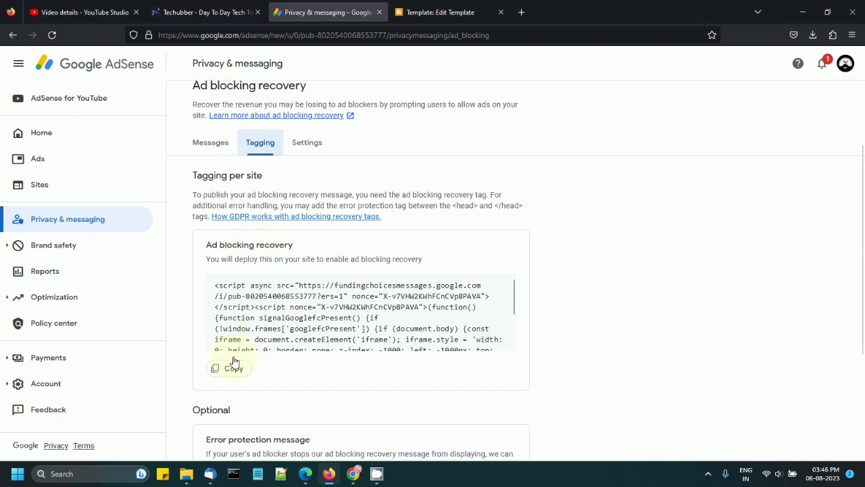
click(234, 370)
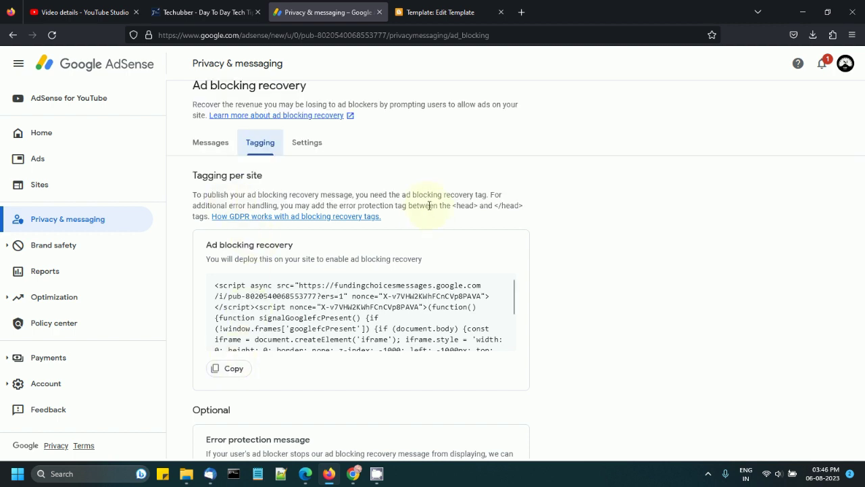
scroll(511, 203, up, 2)
drag(409, 206, 538, 312)
scroll(541, 311, down, 3)
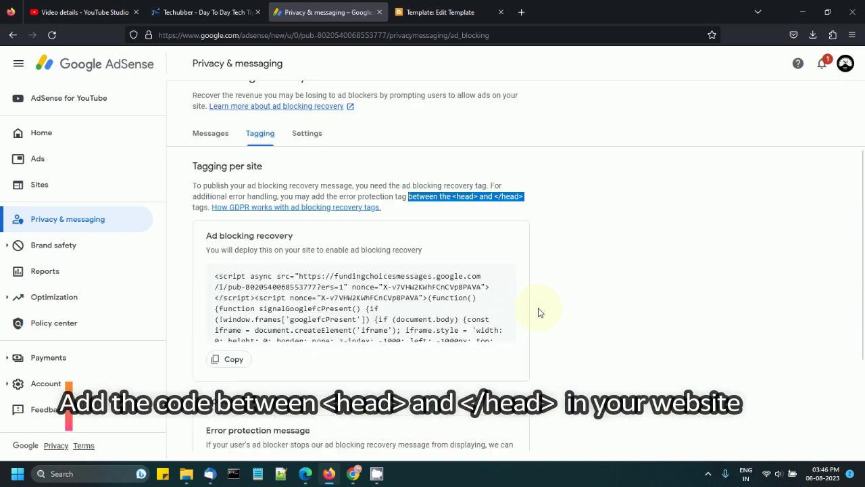
click(232, 306)
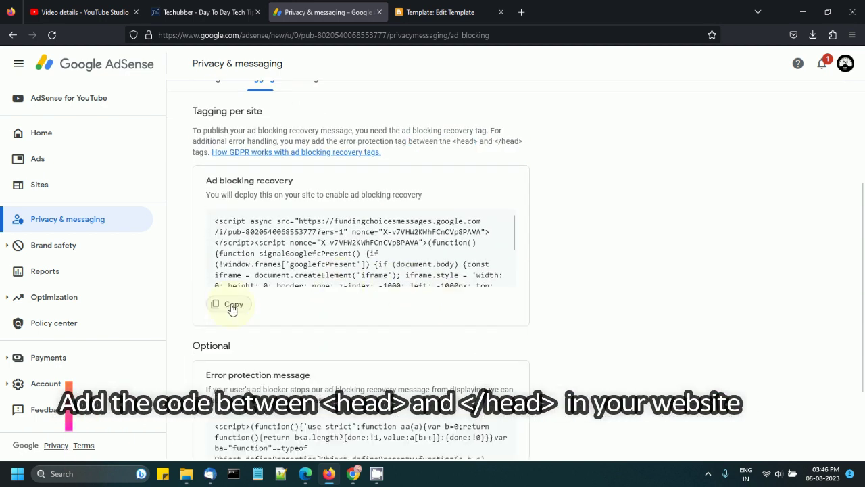
scroll(309, 295, up, 2)
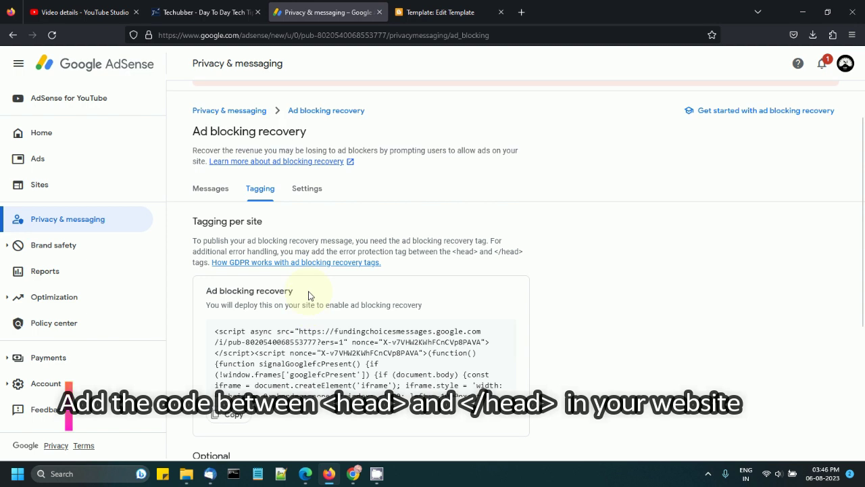
- In Blogger, switch to JK Photos Nagaland and open its theme's Edit HTML
click(433, 12)
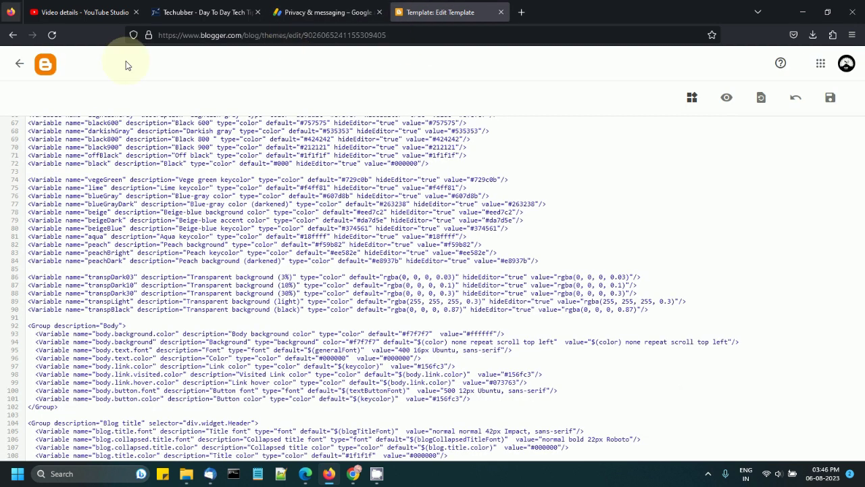
click(19, 63)
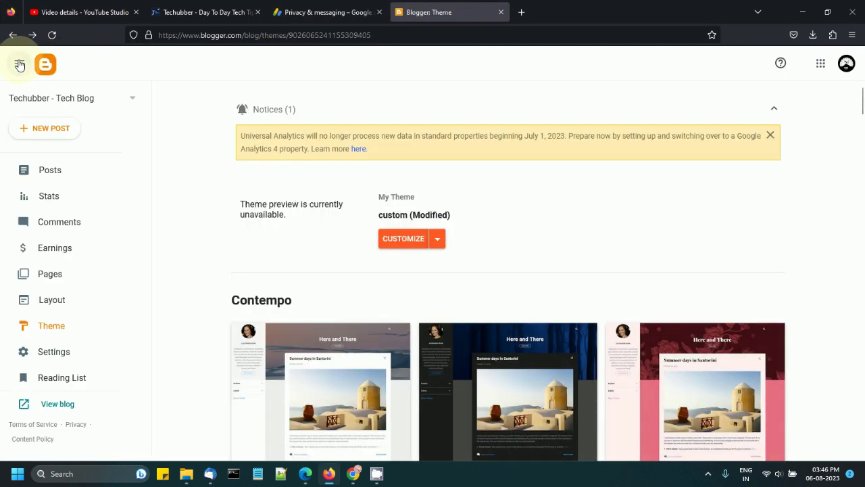
click(41, 94)
scroll(45, 254, down, 1)
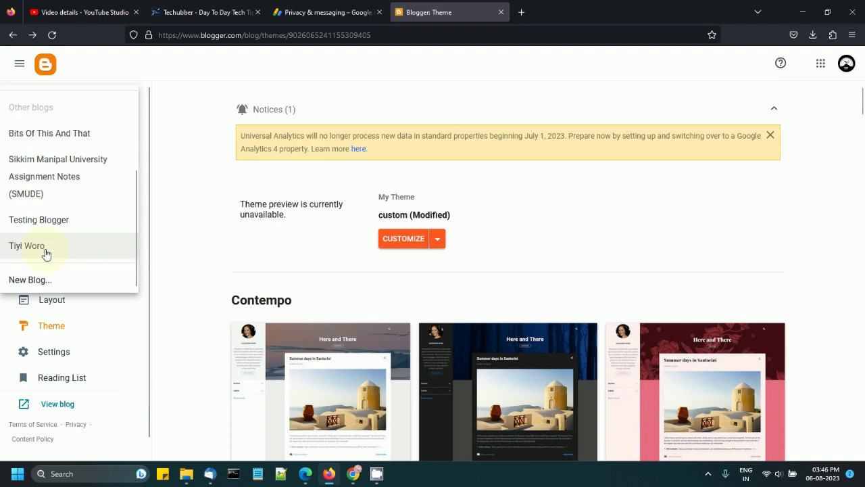
scroll(44, 252, up, 2)
click(54, 120)
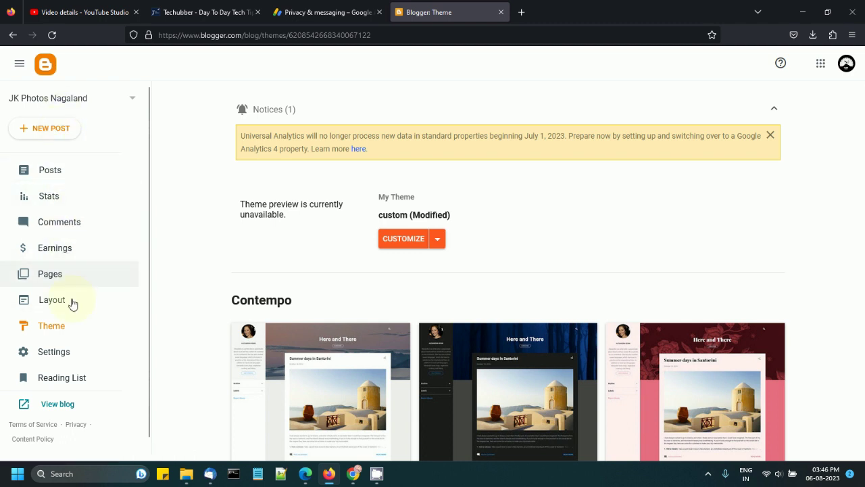
click(65, 326)
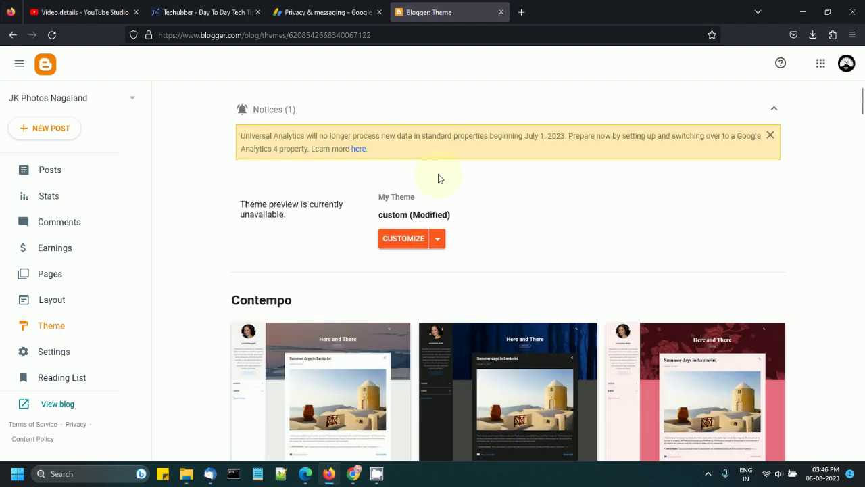
click(438, 241)
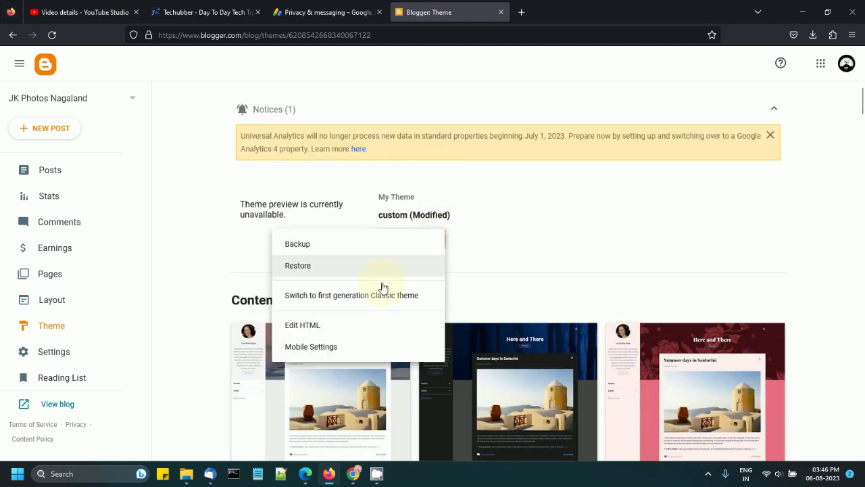
click(316, 319)
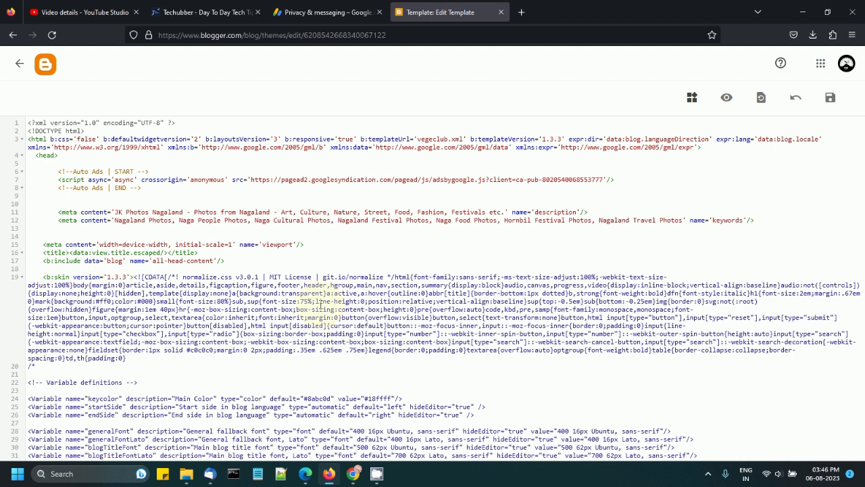
- Paste the copied recovery tag into the head below the Auto Ads block, after a comment
drag(65, 159, 29, 156)
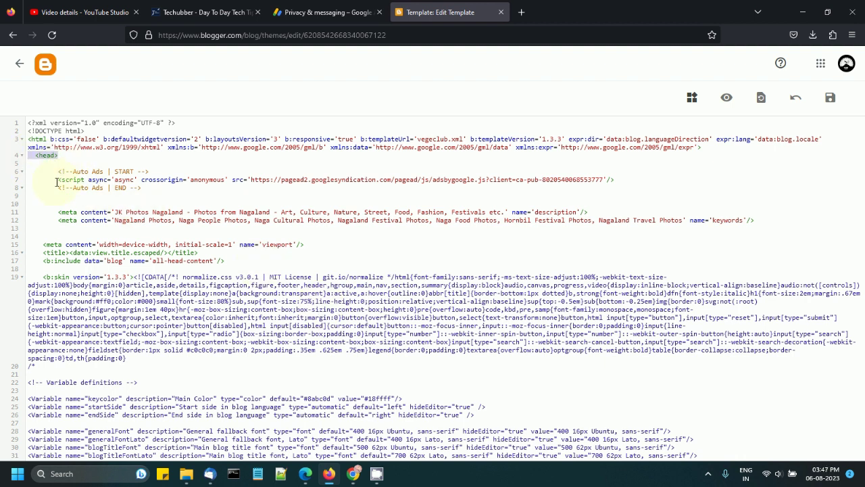
click(22, 277)
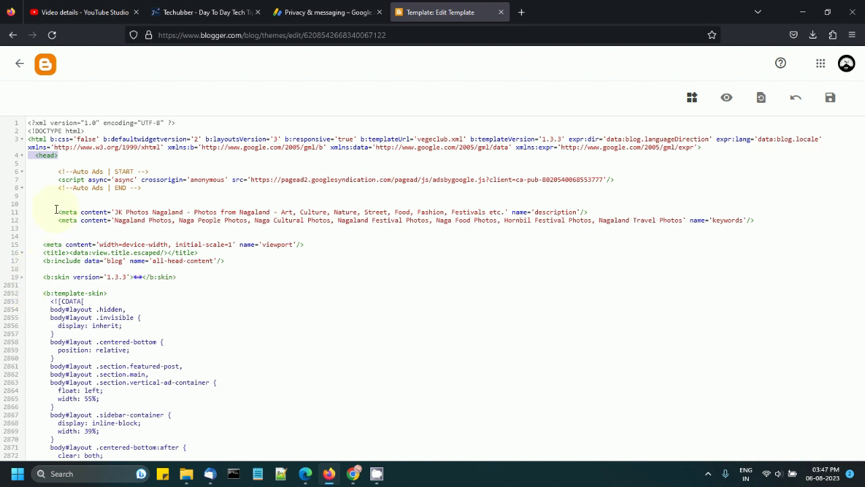
click(76, 155)
key(Return)
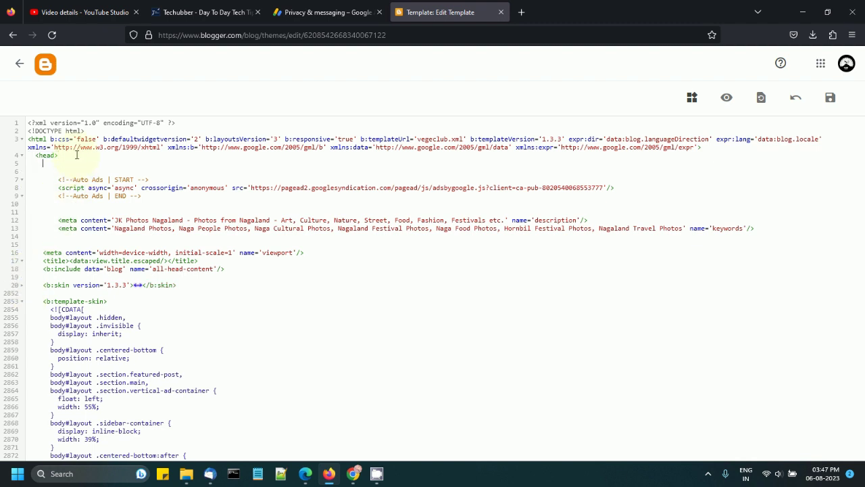
scroll(109, 203, down, 10)
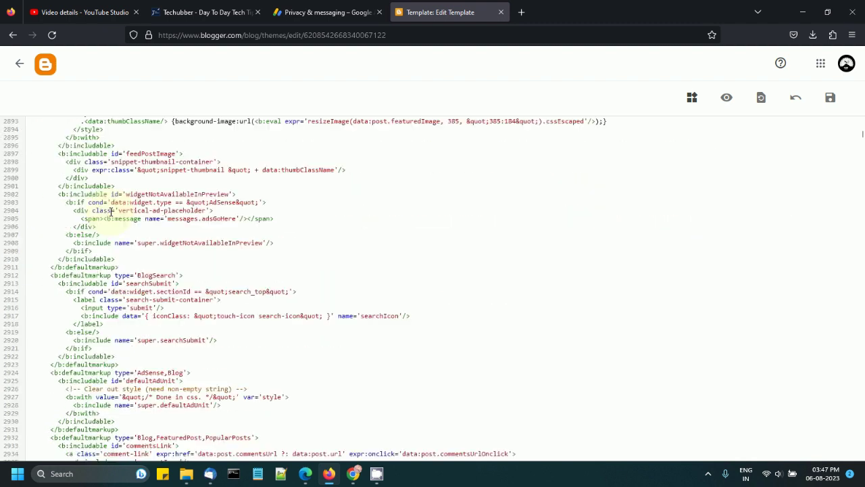
scroll(110, 213, up, 10)
scroll(110, 213, up, 2)
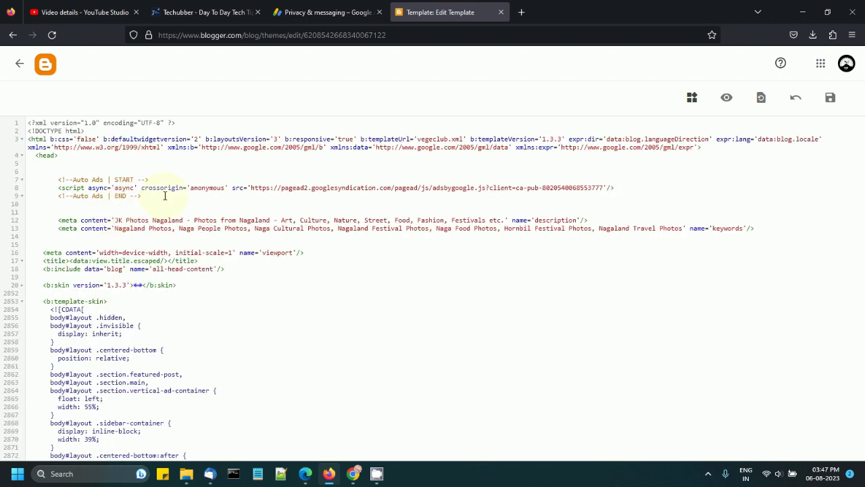
key(Return)
key(Return)
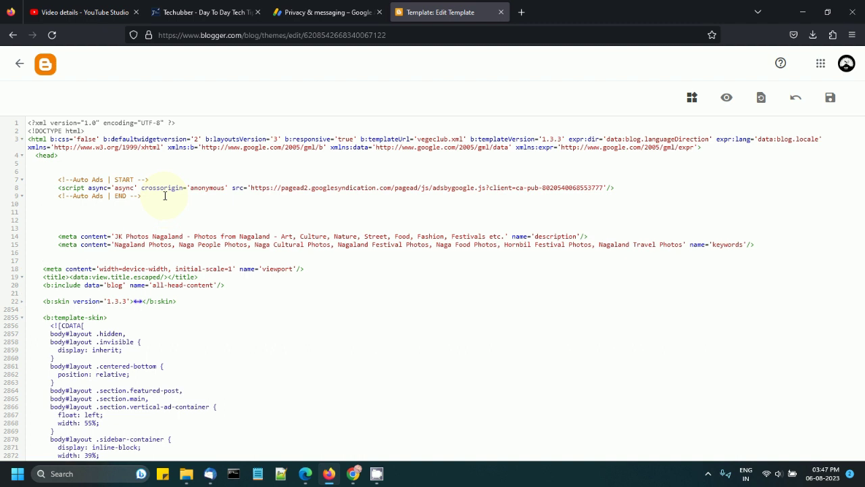
text(<!-- GAds Recovery Message --Start)
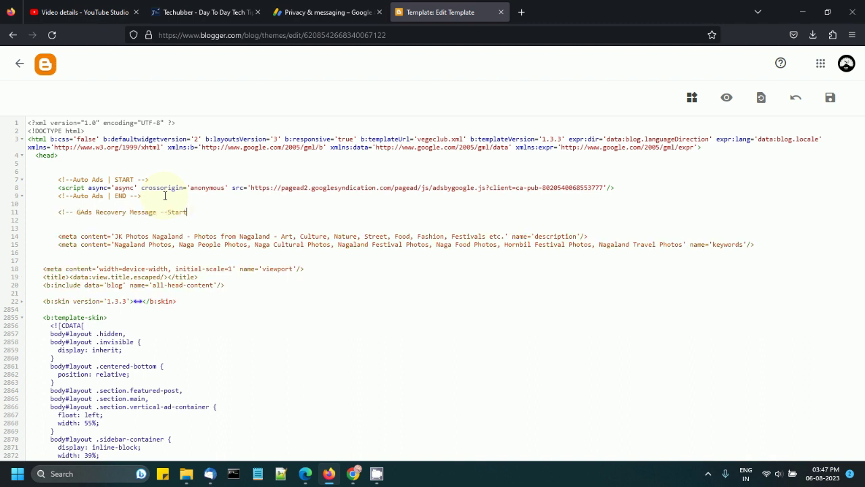
text(>)
key(ctrl+v)
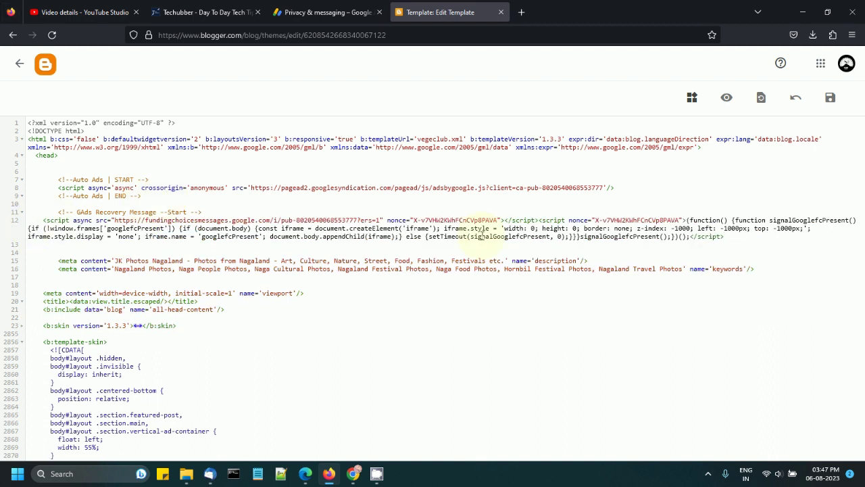
- Copy the Start comment below the script, change Start to end, and save the template
drag(203, 213, 10, 215)
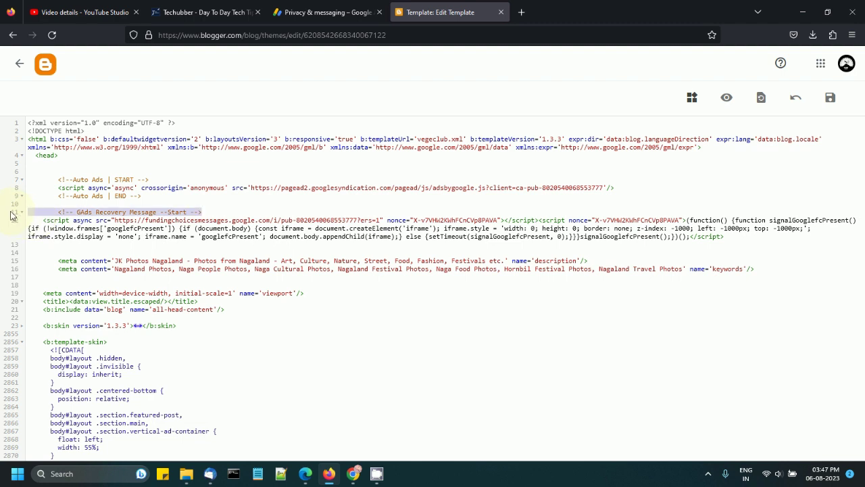
key(ctrl+c)
click(733, 236)
key(Return)
key(ctrl+v)
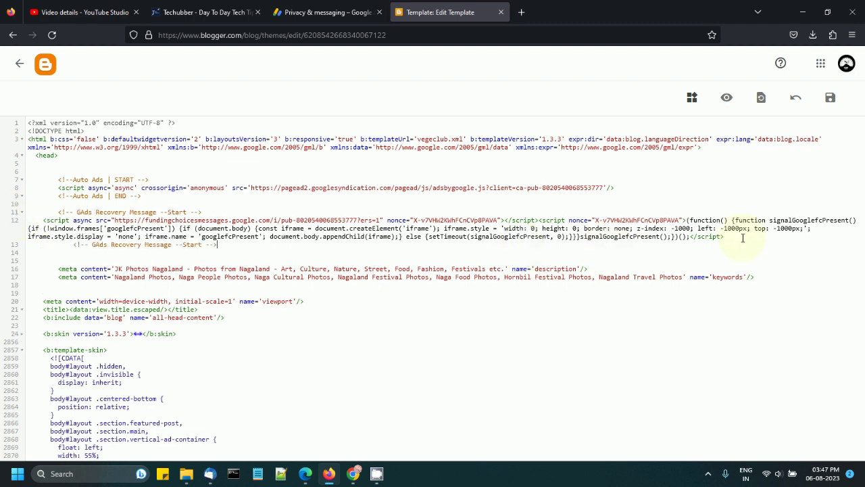
double_click(192, 244)
text(end)
click(73, 244)
key(BackSpace)
key(BackSpace)
key(BackSpace)
key(BackSpace)
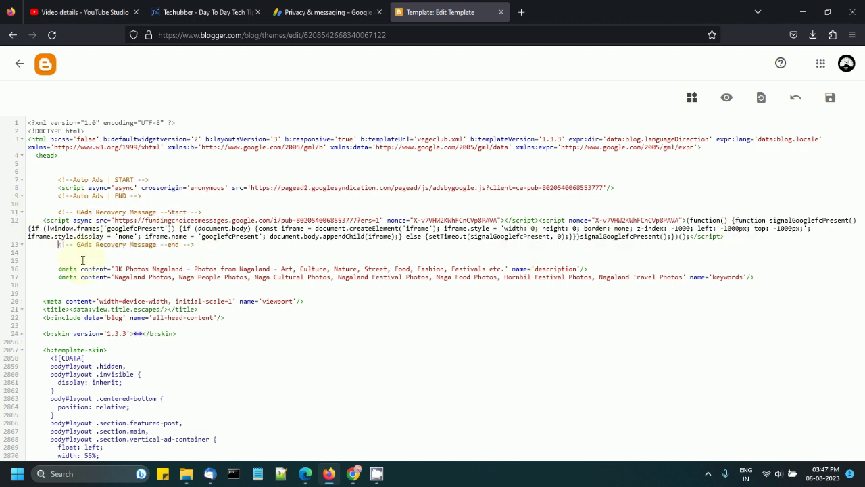
click(830, 99)
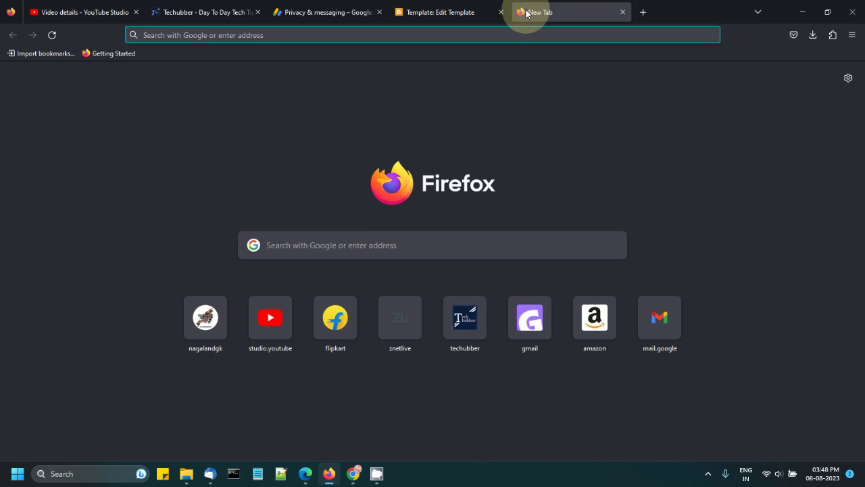
- Load jkphotosnagaland.blogspot.com, scroll past its ads, and select the blog's full web address
text(jkphotosnagaland.blogspot.com/)
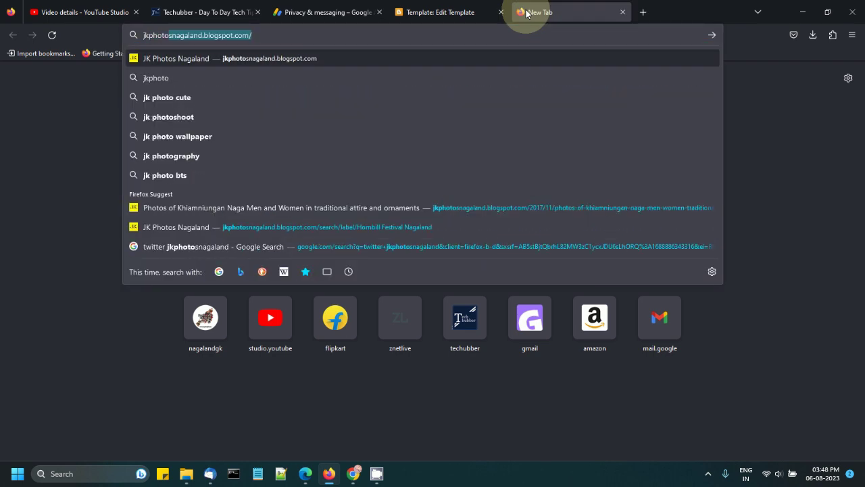
key(Return)
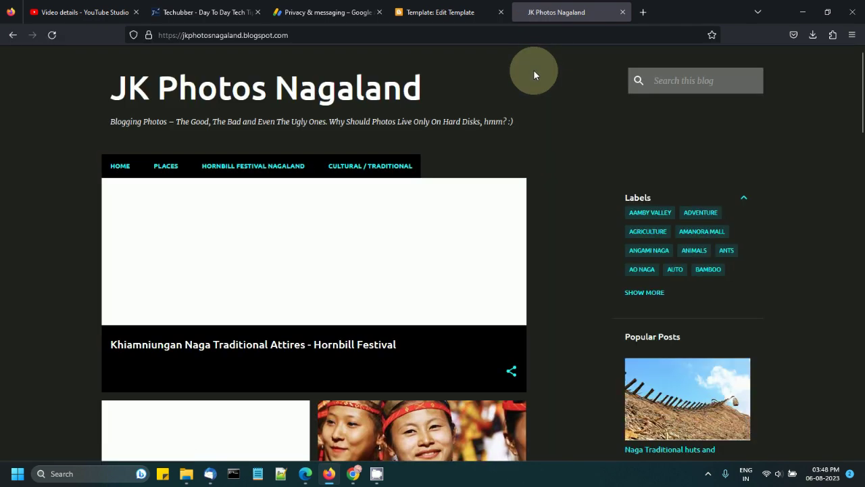
scroll(660, 176, down, 2)
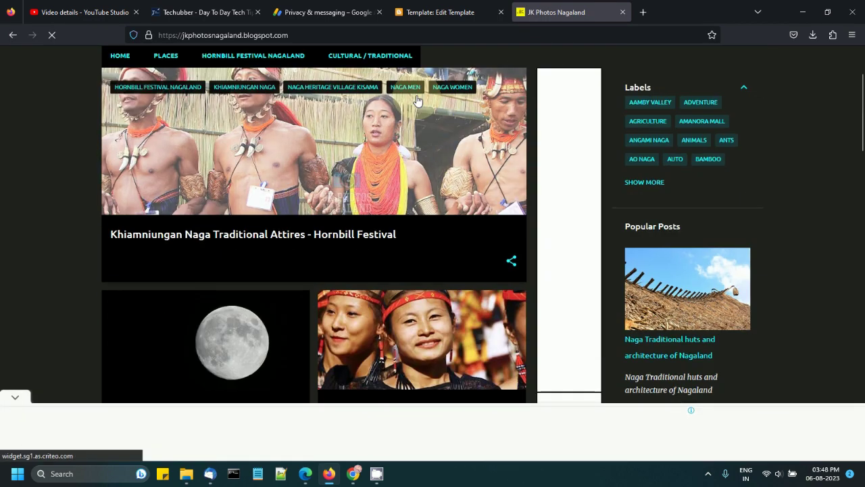
scroll(417, 100, down, 4)
scroll(417, 95, up, 5)
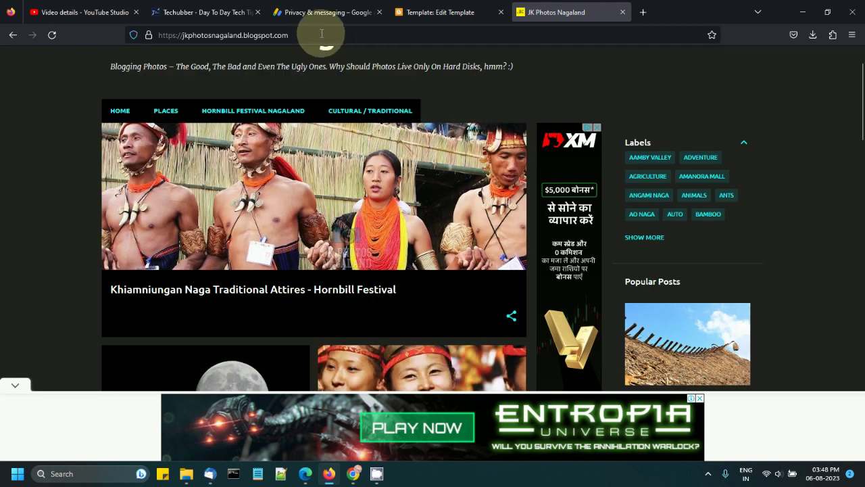
click(322, 34)
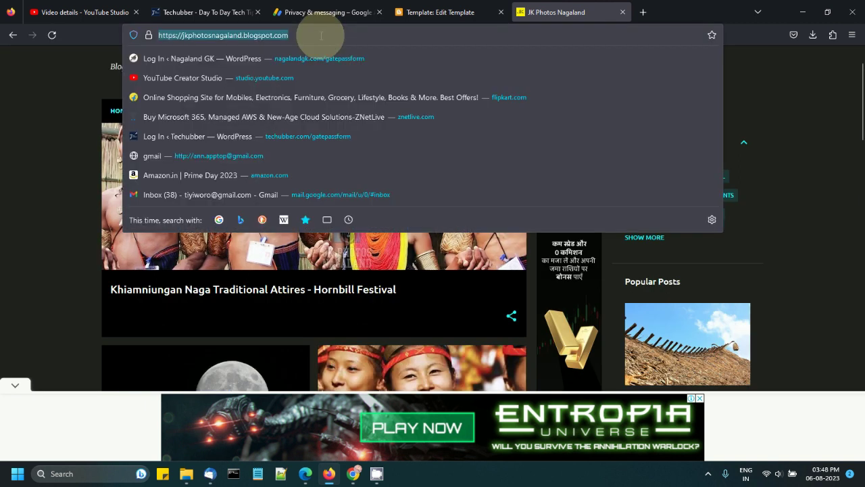
- Review the installed Firefox extensions in the Add-ons Manager
click(832, 35)
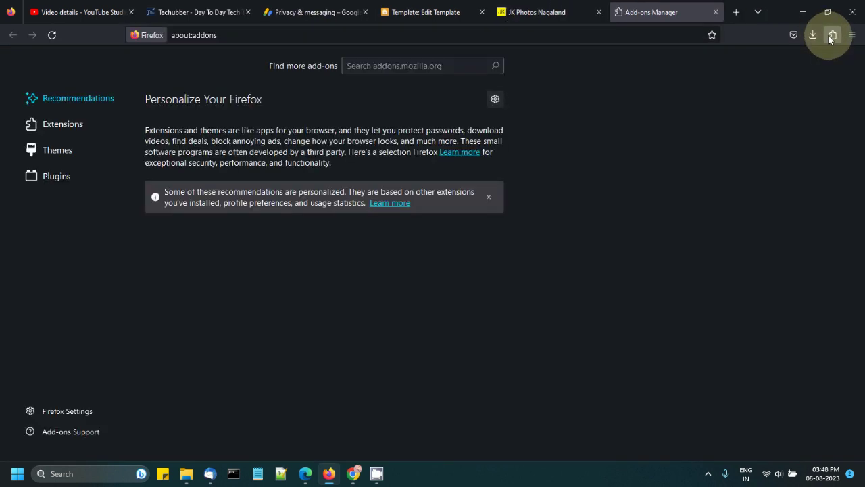
click(57, 127)
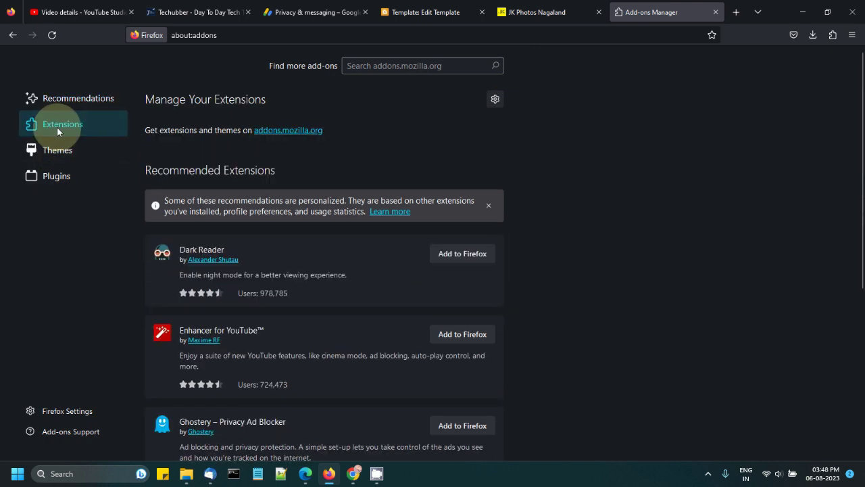
scroll(205, 259, down, 2)
scroll(205, 260, down, 3)
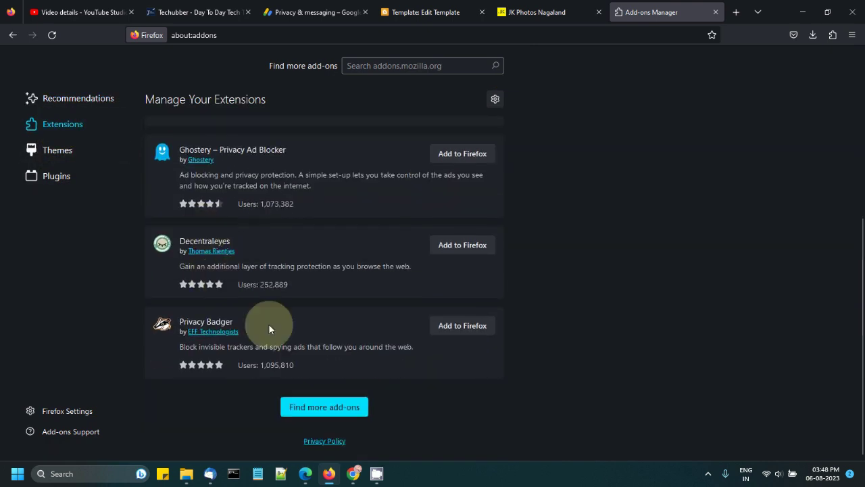
- Load the copied blog address in a new Chrome tab, then close Firefox's Add-ons Manager
click(354, 473)
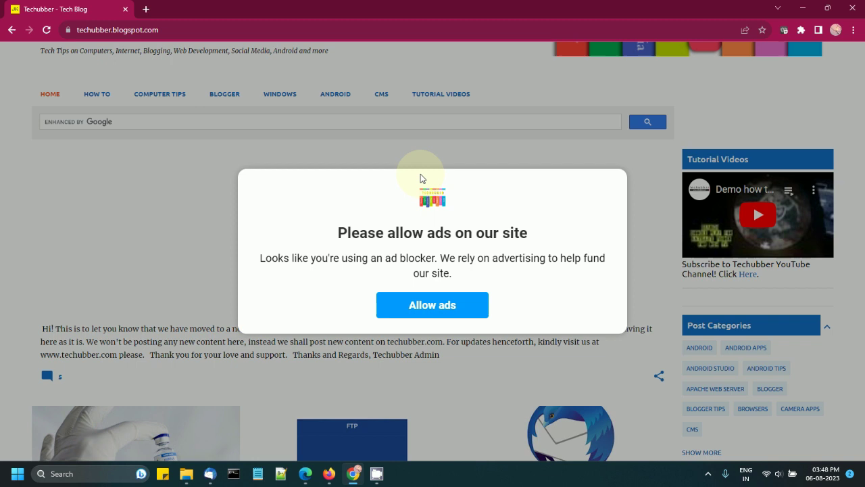
click(142, 9)
key(ctrl+v)
key(Return)
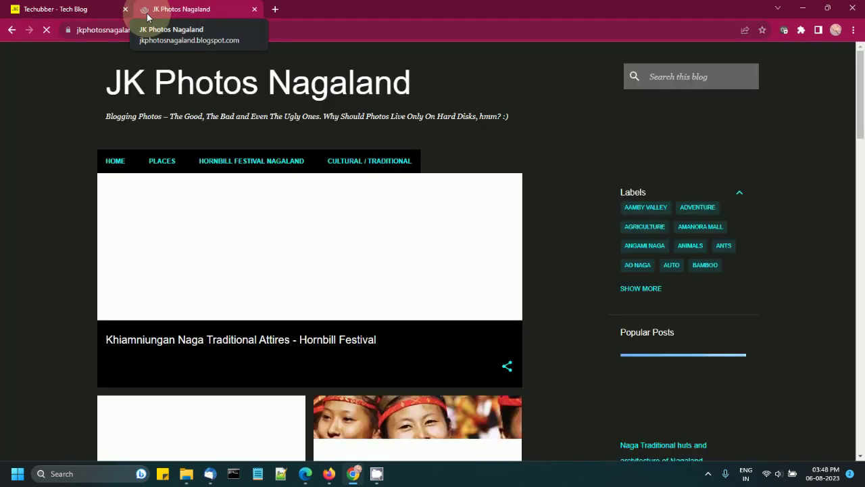
scroll(196, 113, down, 2)
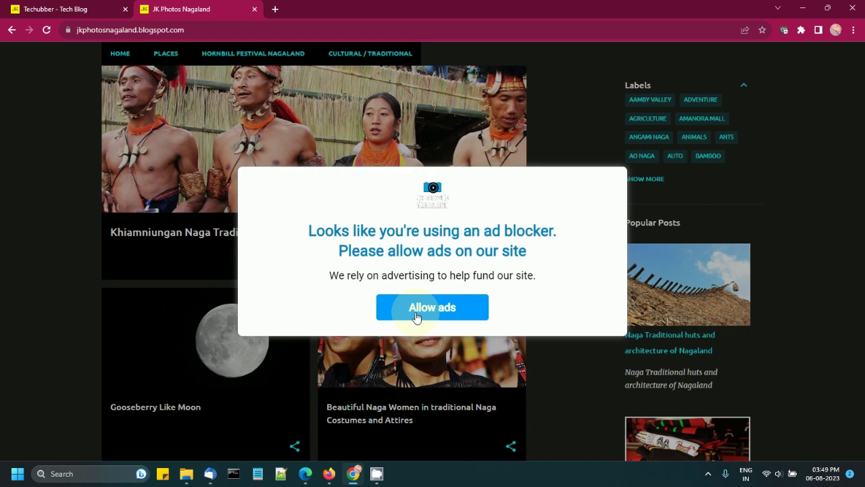
click(329, 474)
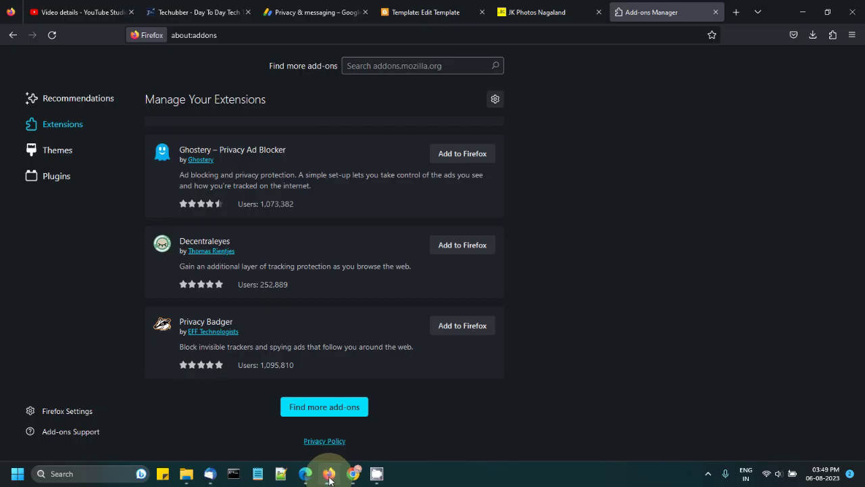
click(715, 12)
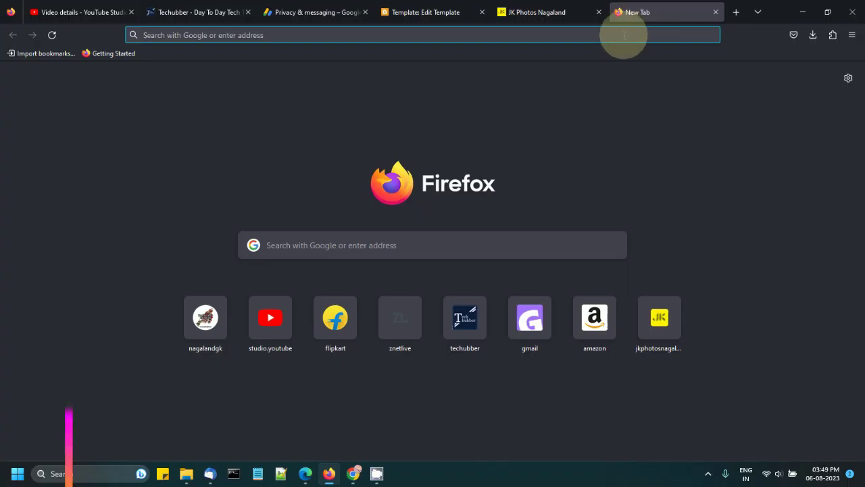
- Go to the Techubber WordPress dashboard and dismiss the full-page GoDaddy ad
click(201, 13)
mouse_move(46, 66)
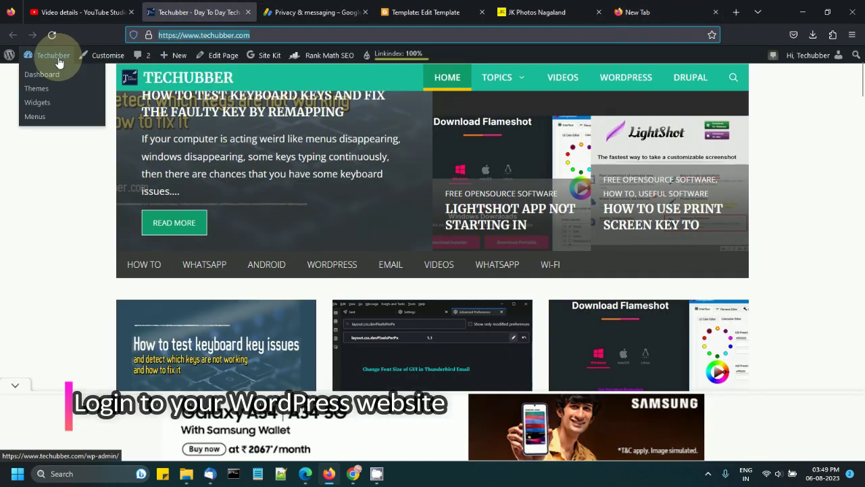
click(41, 81)
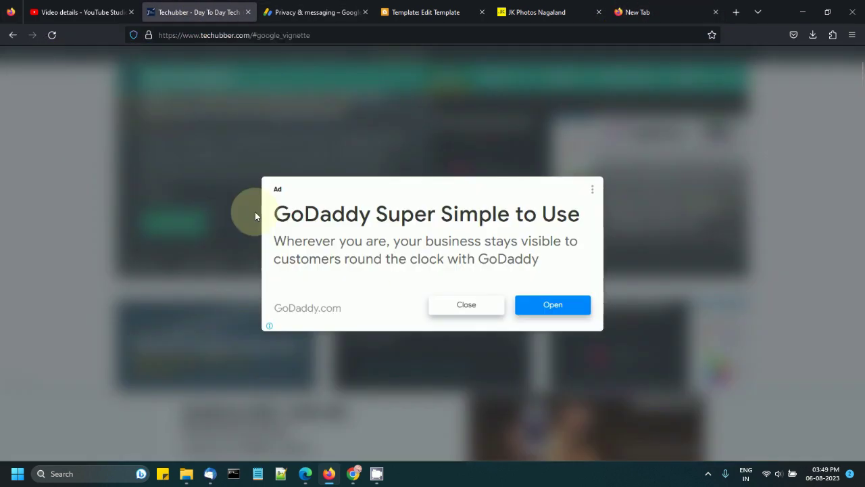
click(468, 306)
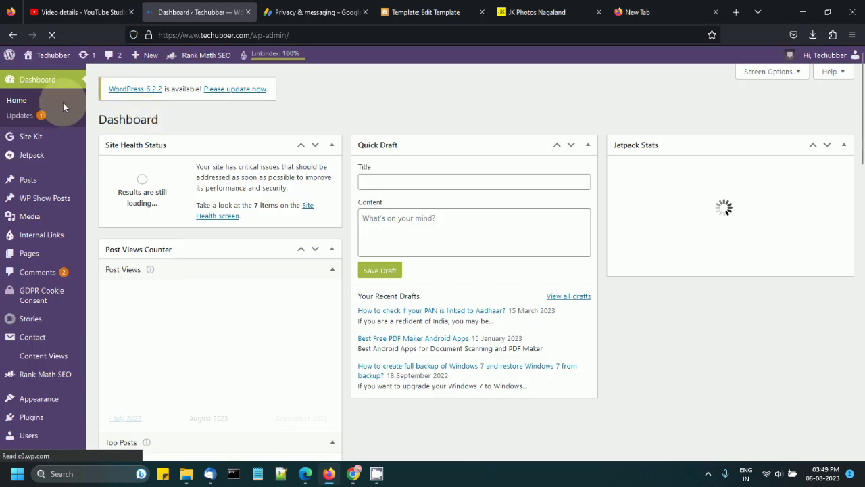
scroll(29, 274, down, 3)
- Load the GeneratePress Child theme's header.php in the Theme File Editor
mouse_move(30, 274)
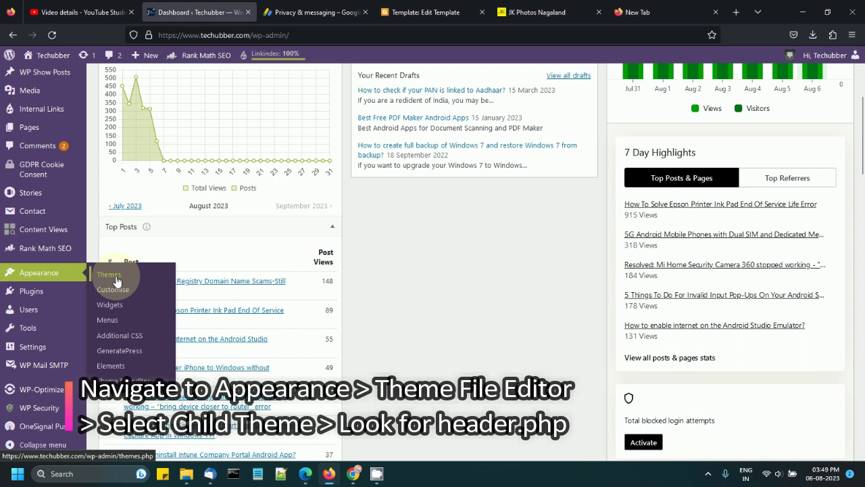
click(122, 381)
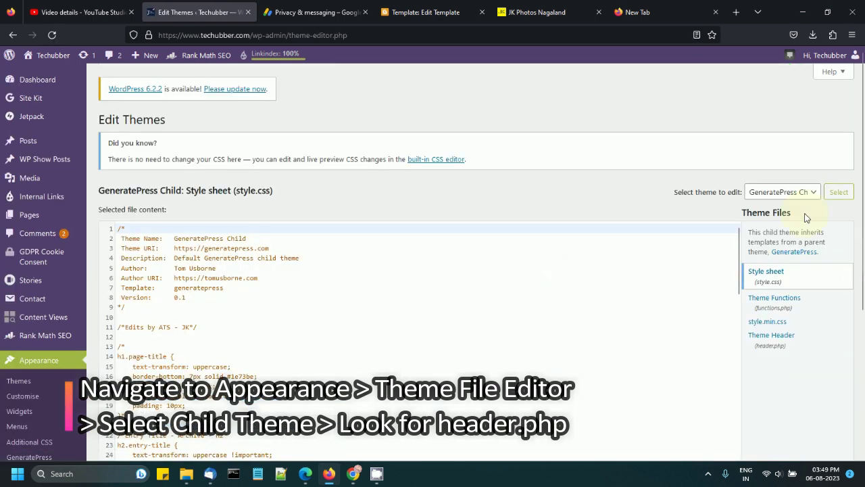
click(814, 194)
click(806, 212)
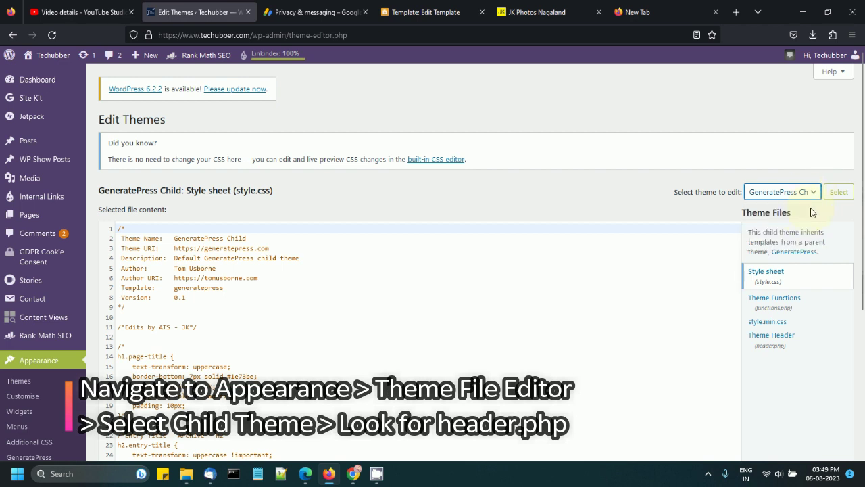
click(838, 193)
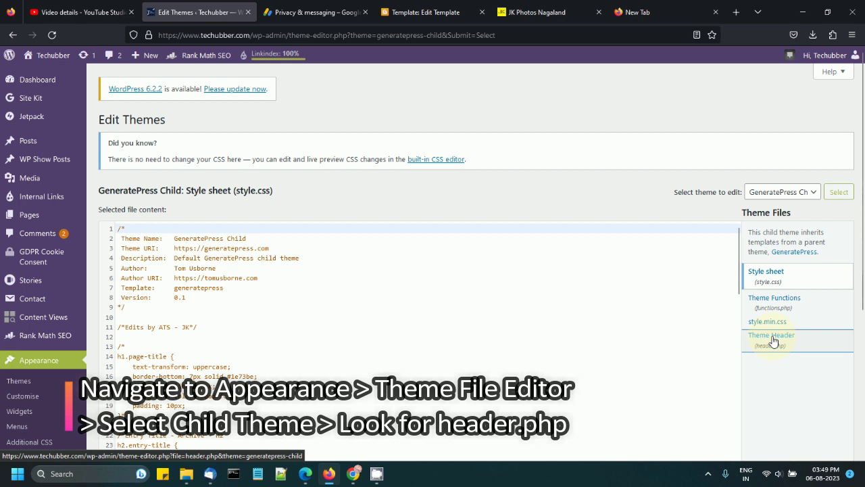
click(773, 340)
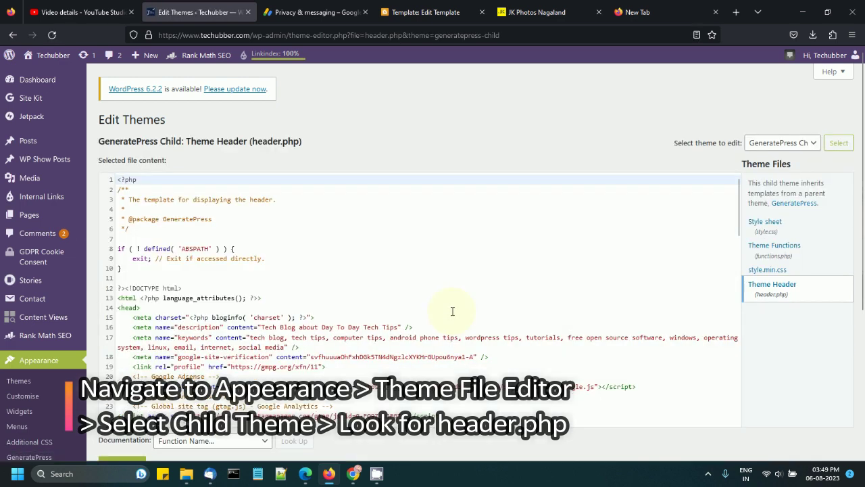
- Select and inspect the code inside header.php's head section
scroll(452, 311, down, 3)
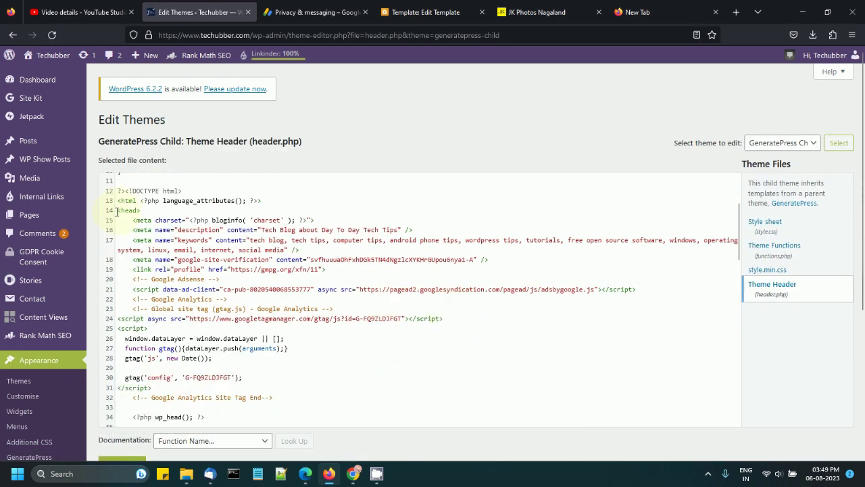
drag(117, 212, 247, 347)
scroll(234, 319, up, 3)
scroll(247, 346, down, 10)
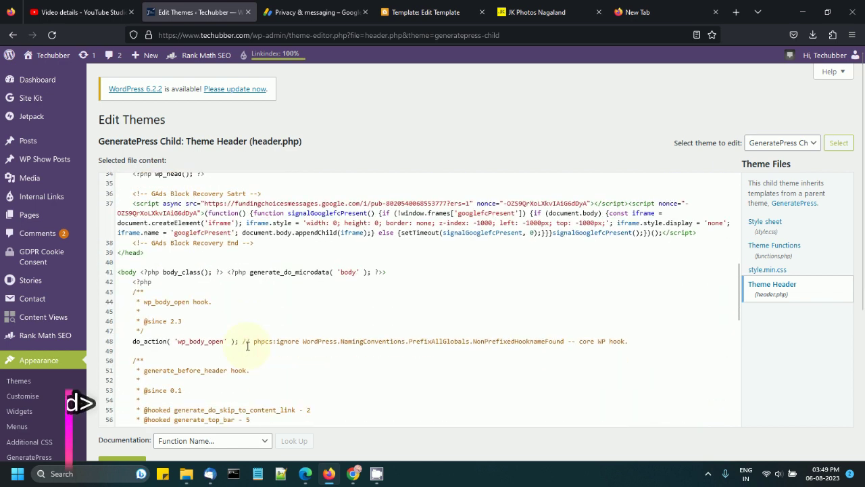
scroll(247, 343, up, 2)
click(259, 290)
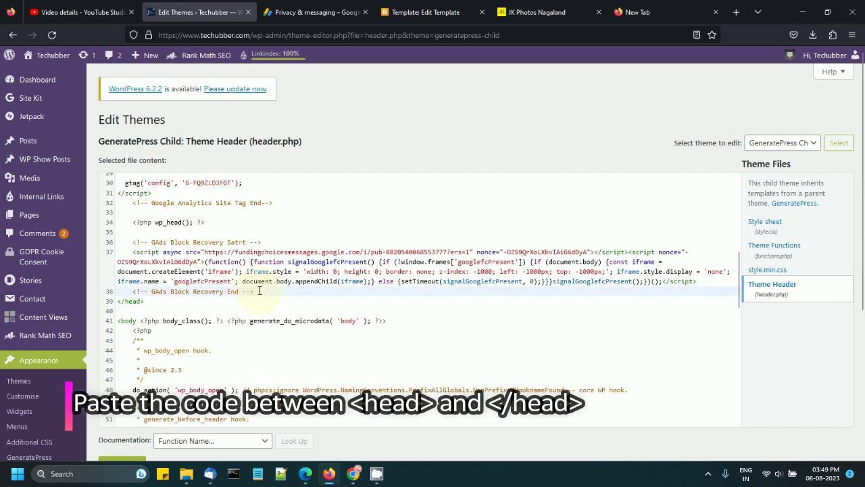
drag(138, 311, 113, 312)
scroll(135, 315, down, 10)
scroll(152, 328, up, 5)
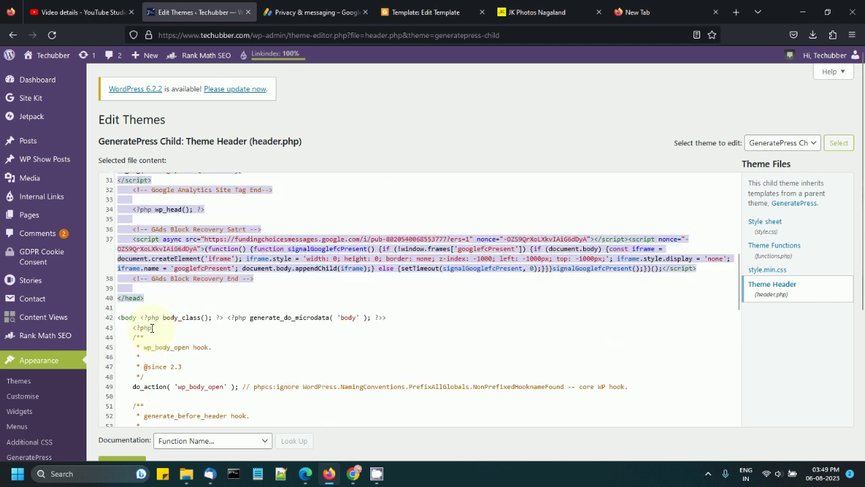
click(155, 308)
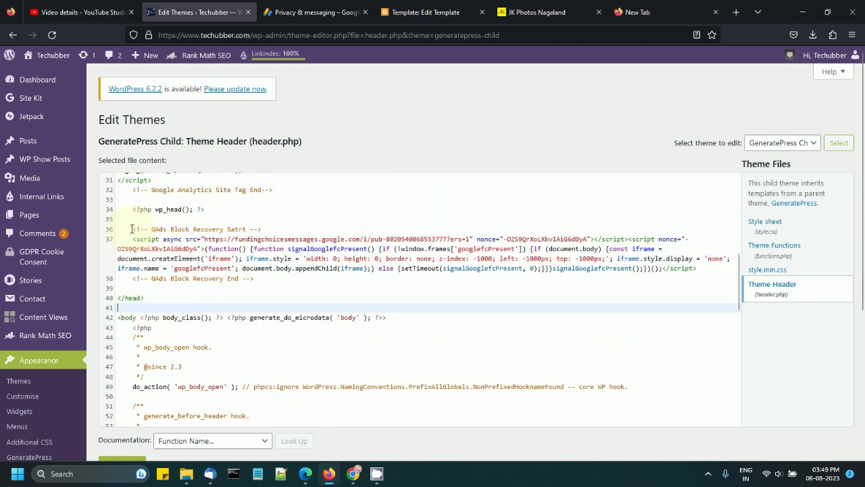
- Highlight the three-line GAds Block Recovery block above </head>, then return to AdSense's tagging page
drag(132, 229, 260, 225)
scroll(197, 324, down, 4)
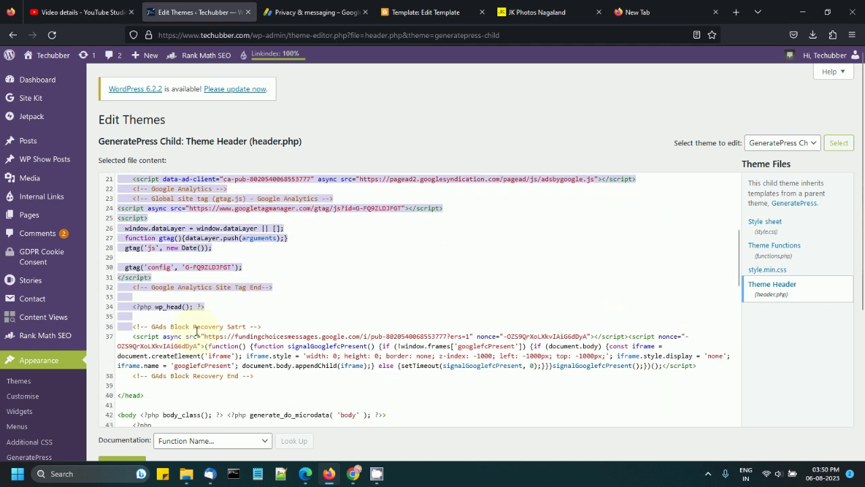
scroll(196, 329, down, 3)
click(159, 259)
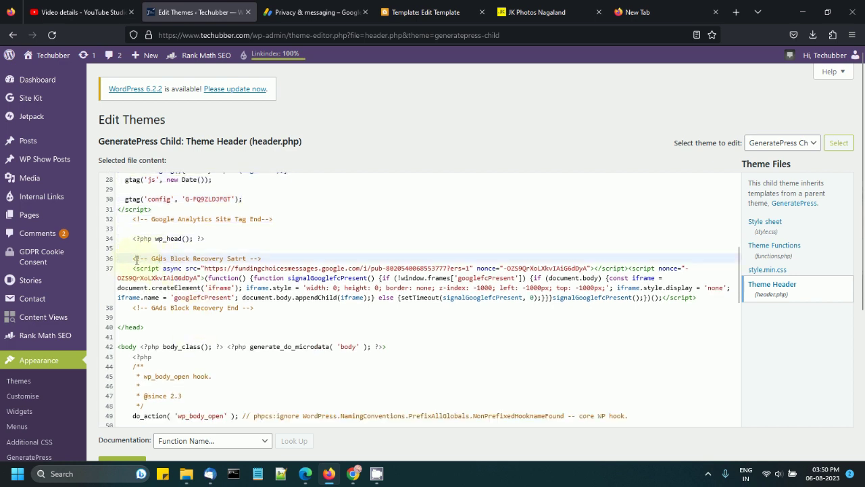
drag(134, 259, 265, 259)
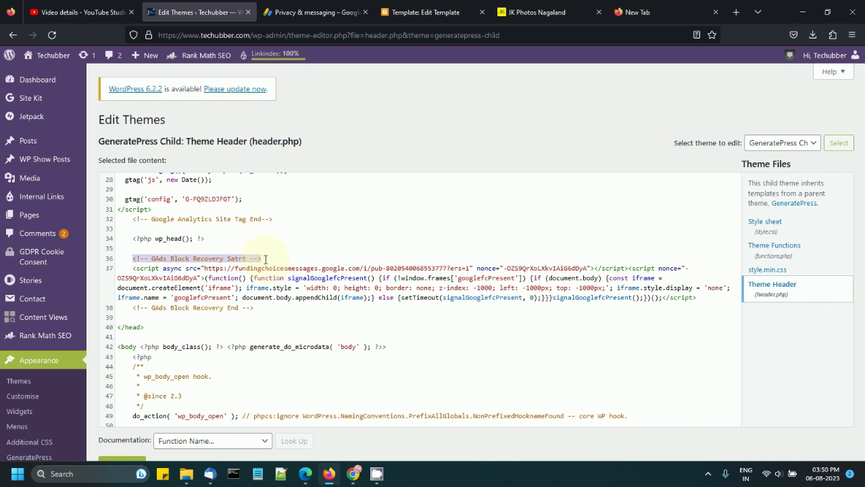
drag(255, 309, 108, 268)
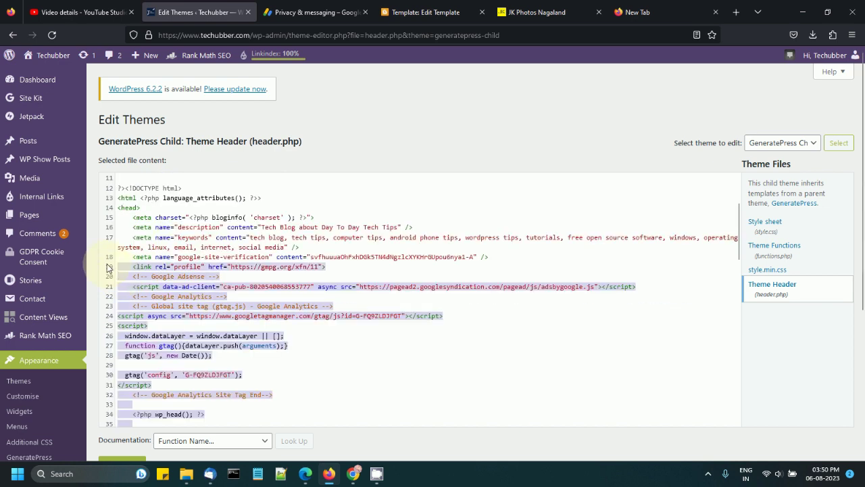
scroll(169, 277, down, 5)
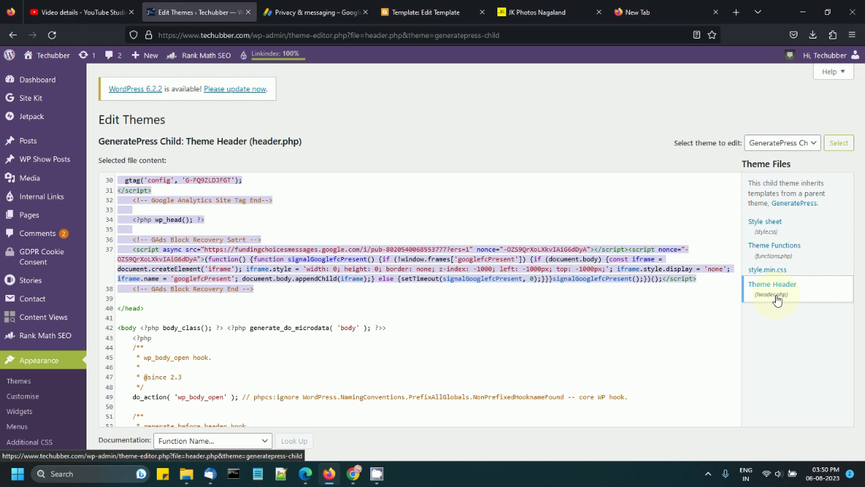
click(298, 297)
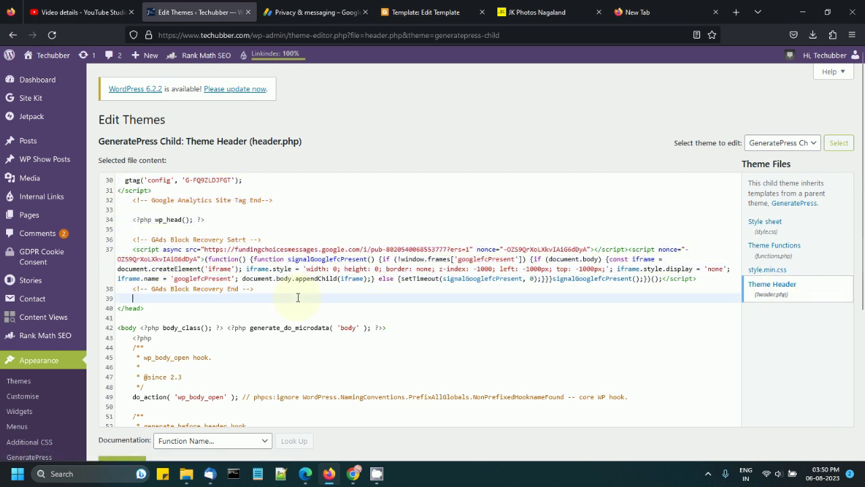
drag(135, 244, 254, 289)
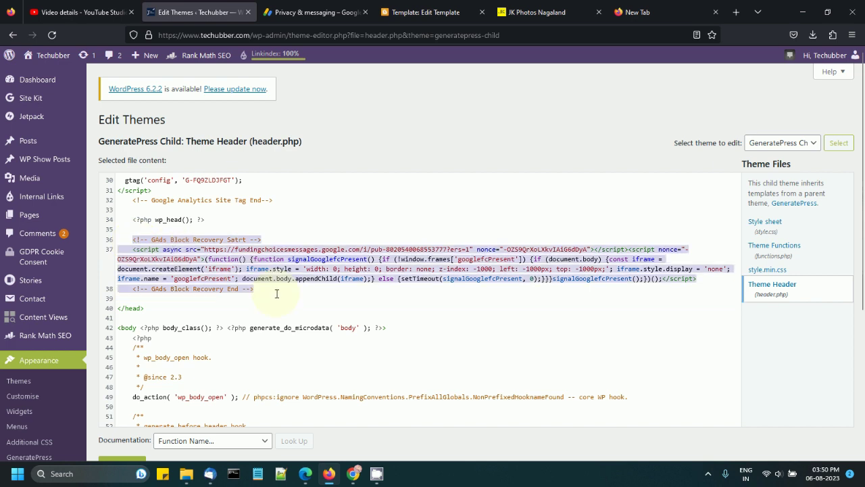
click(325, 14)
scroll(321, 252, down, 1)
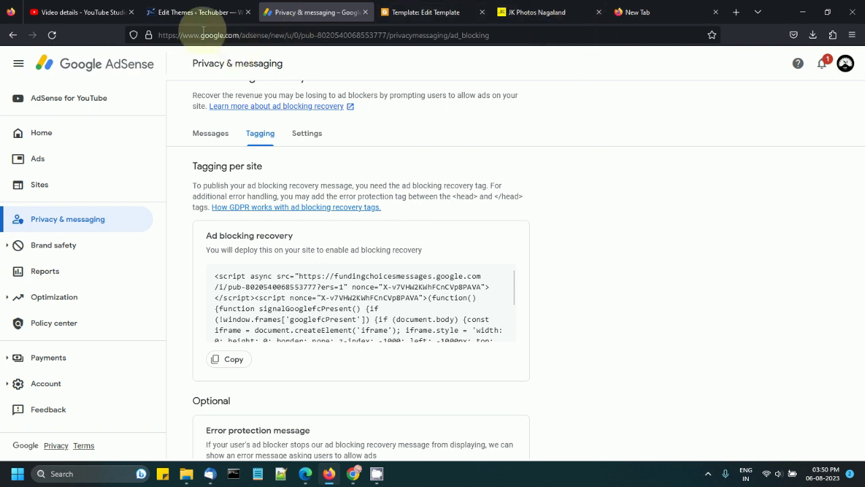
- Point out the closing head tag in header.php, then bring up the JK Photos Nagaland blog
click(193, 13)
click(172, 307)
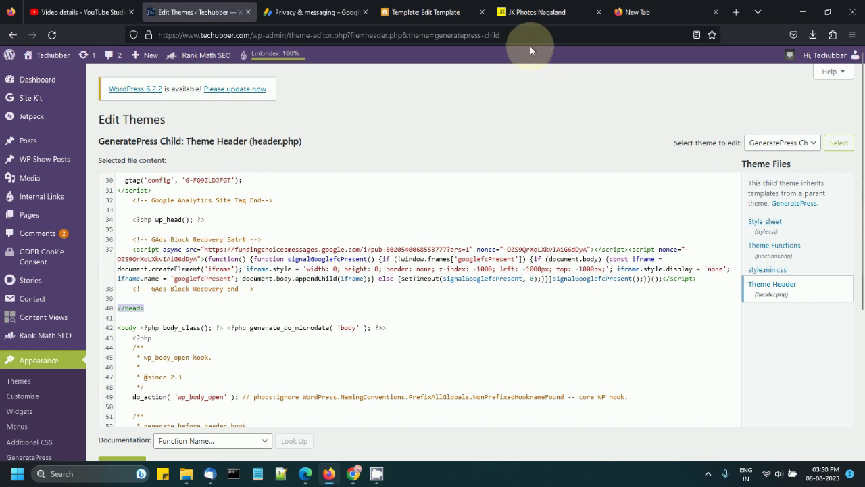
click(536, 18)
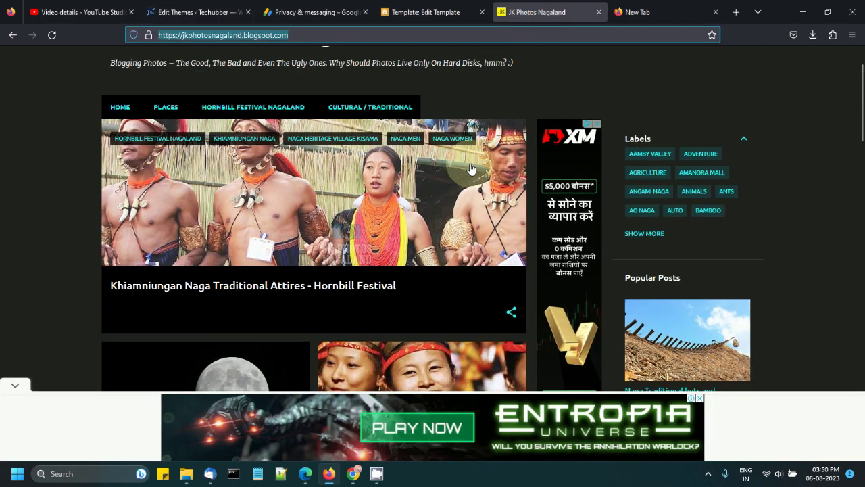
scroll(469, 170, down, 3)
- In Chrome, choose Allow ads on the blocker prompt and scroll the reloaded blog
click(360, 473)
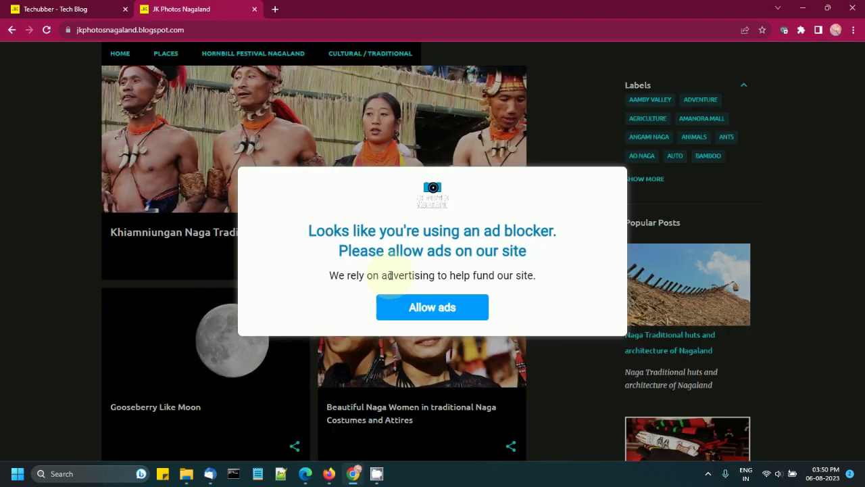
click(425, 312)
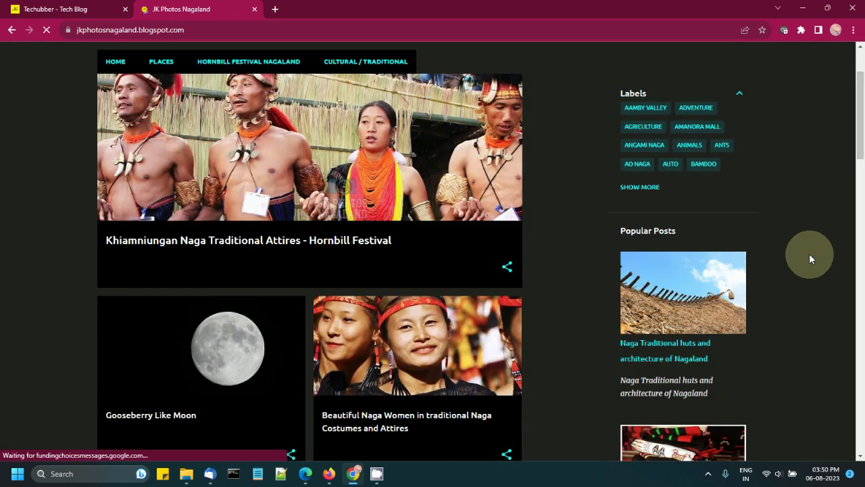
scroll(809, 253, down, 2)
scroll(809, 254, down, 5)
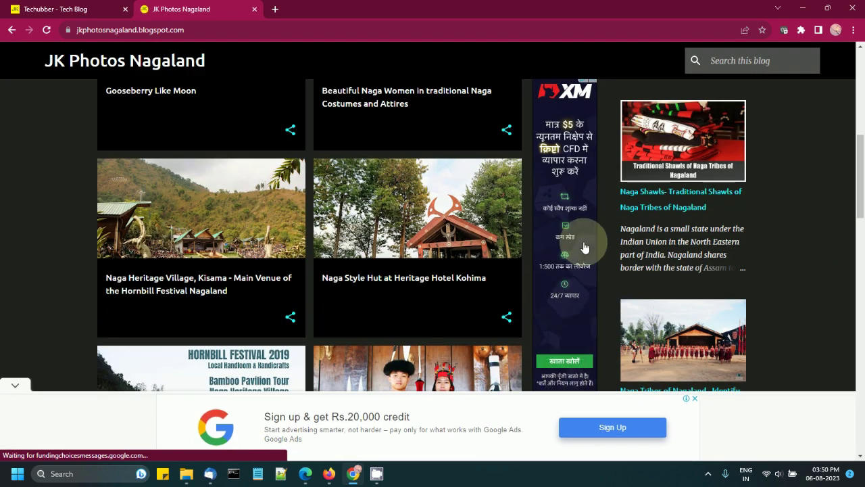
scroll(579, 237, up, 2)
scroll(477, 364, down, 2)
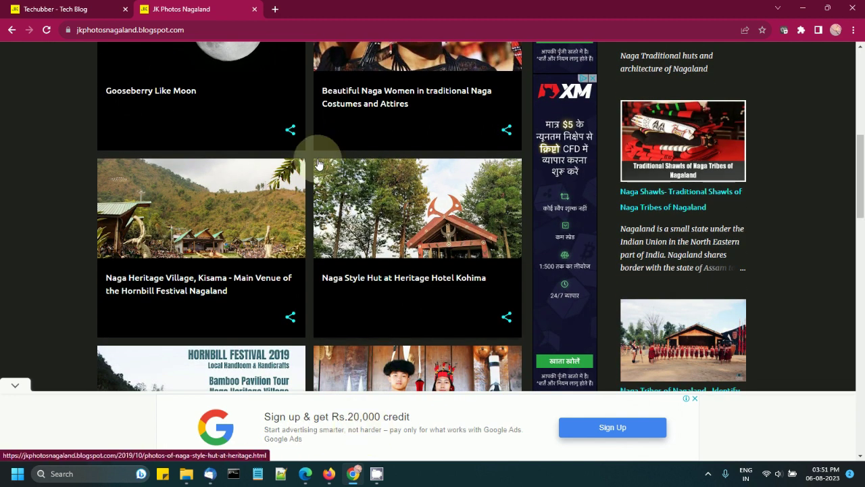
- Back in AdSense Tagging, highlight the Ad blocking recovery heading and the <head> placement note
click(803, 10)
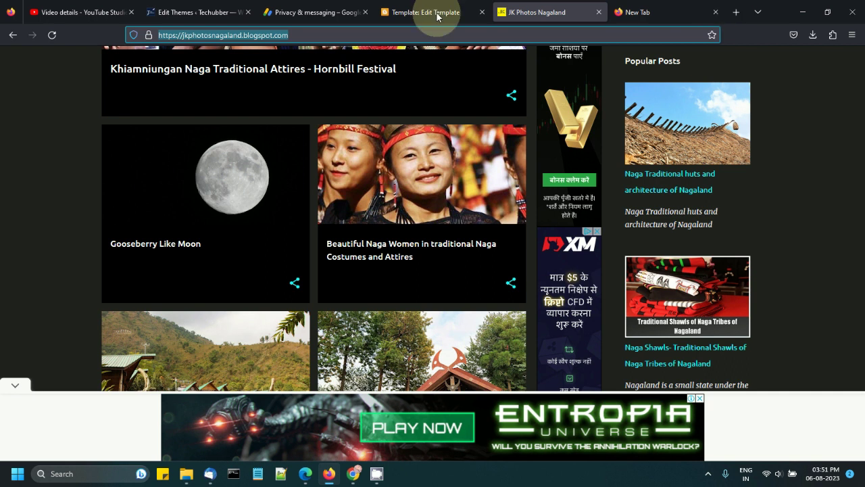
click(312, 12)
scroll(215, 271, down, 3)
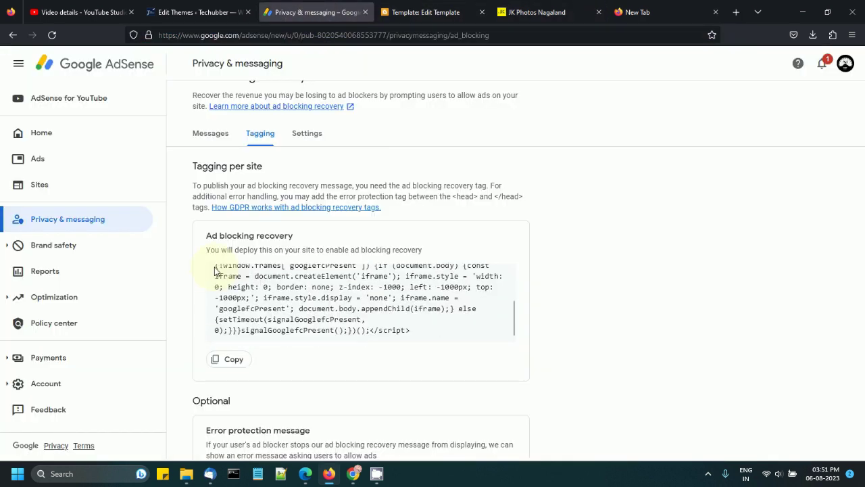
scroll(209, 270, up, 3)
scroll(185, 247, up, 2)
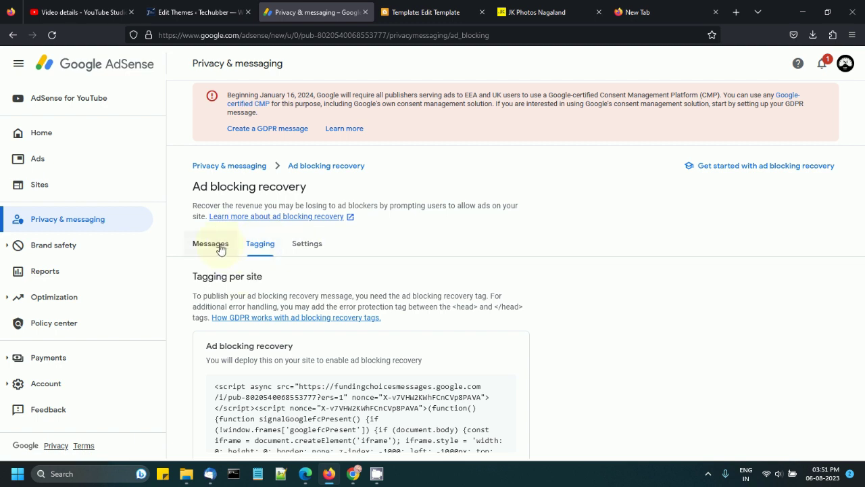
scroll(282, 323, down, 3)
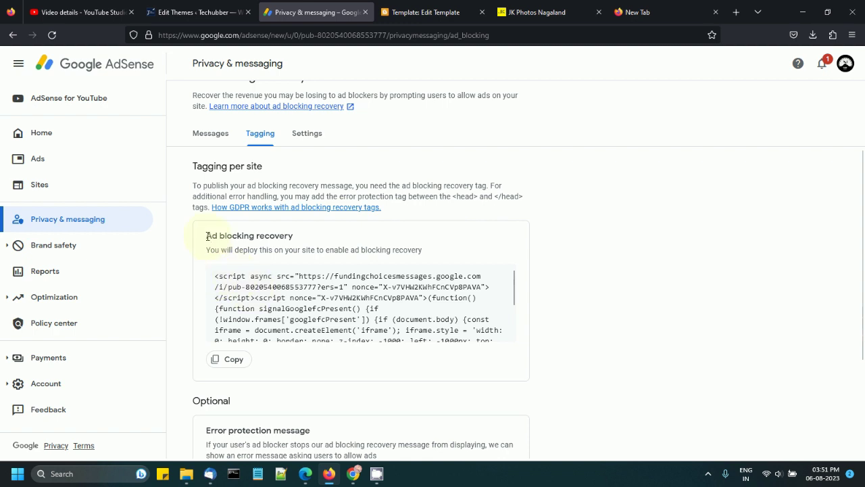
scroll(290, 240, up, 3)
drag(207, 235, 304, 348)
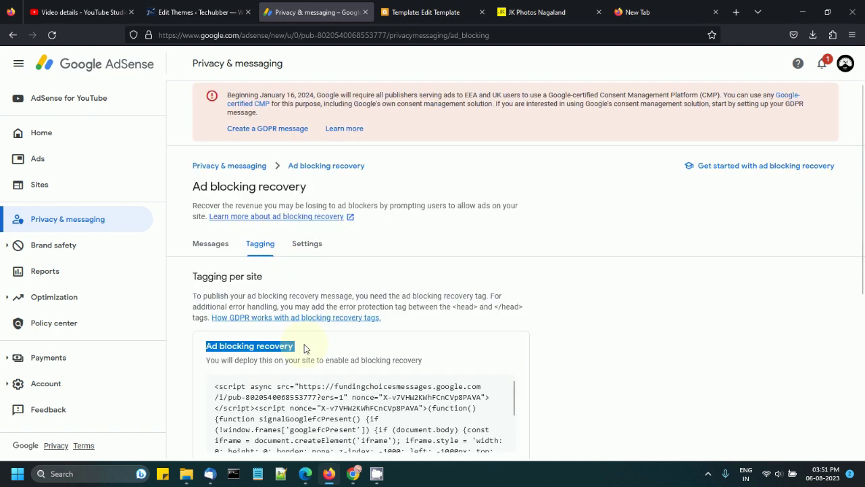
drag(453, 306, 520, 307)
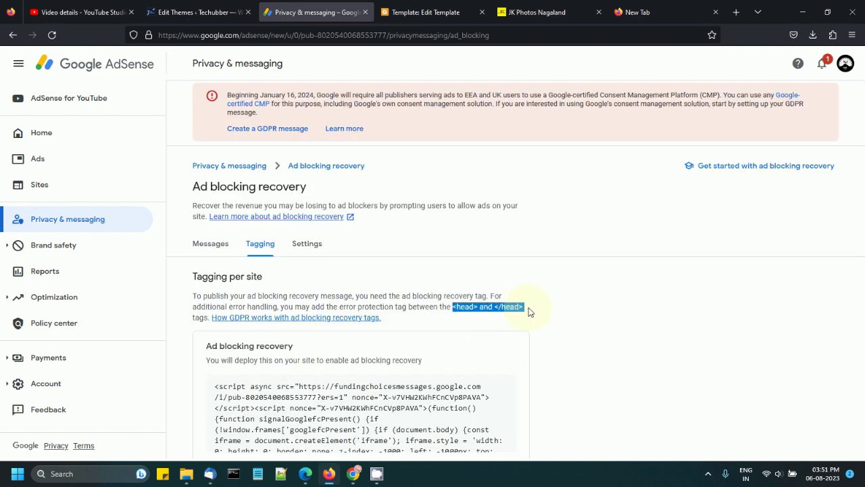
- View the recovery Settings, then the Messages list and the JKP message's options menu
click(303, 244)
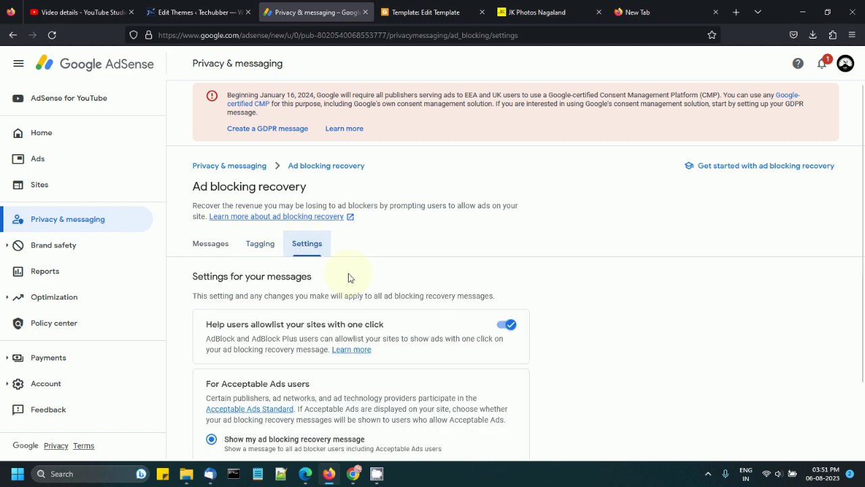
scroll(350, 277, down, 2)
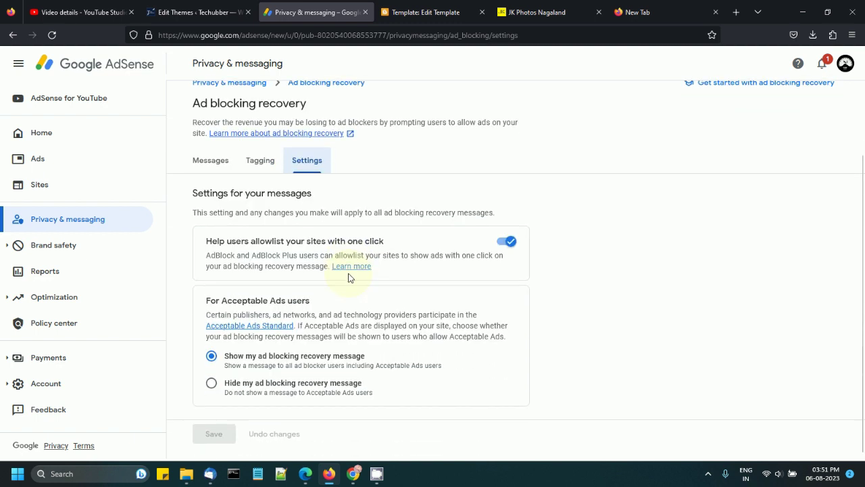
click(209, 165)
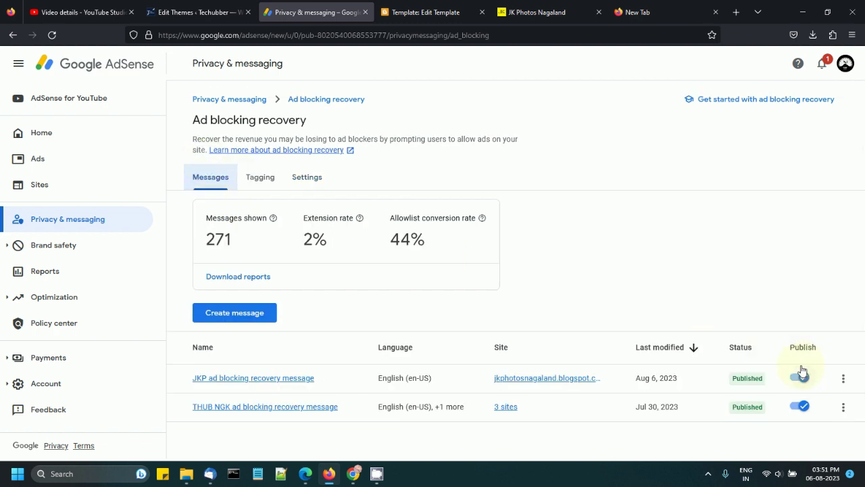
click(843, 380)
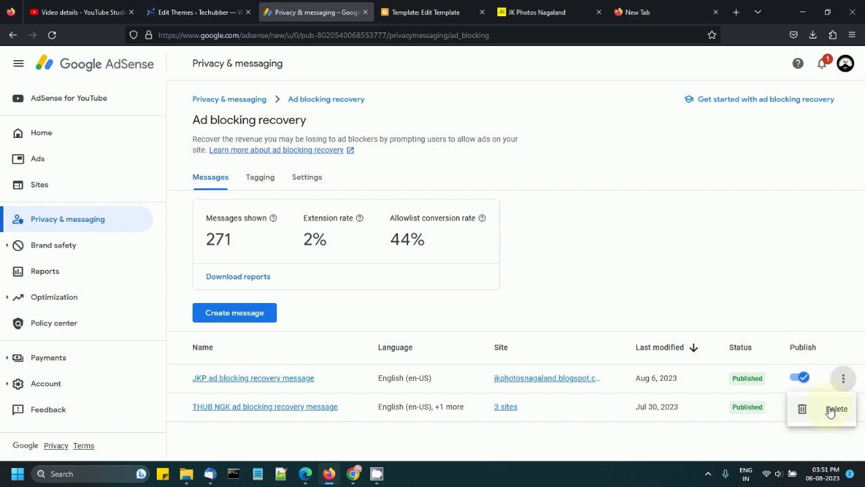